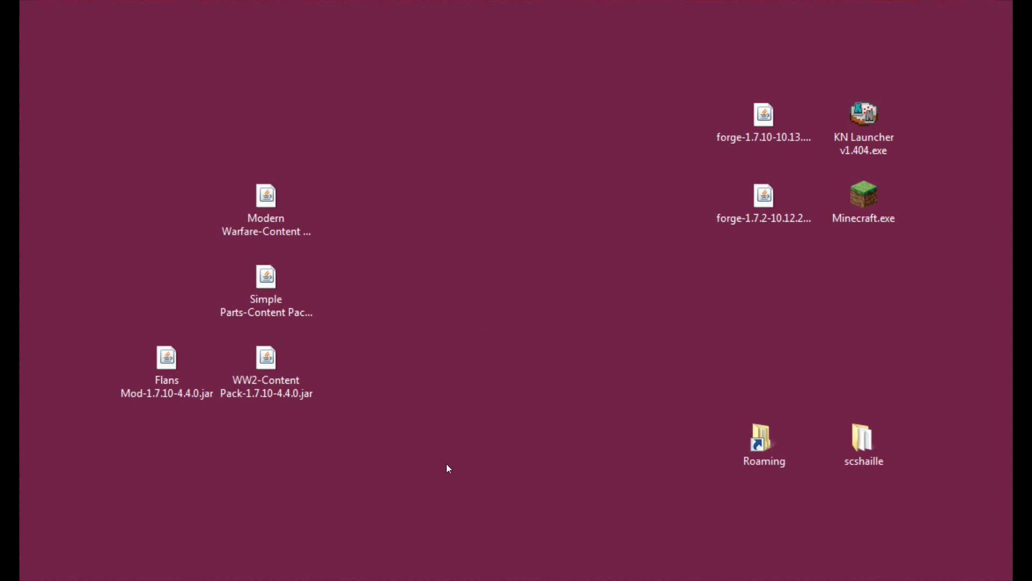
Step: Switch from the desktop to the browser window showing the flansmod.com home page
{"action": "left_click_drag", "start_coordinate": [105, 134], "coordinate": [425, 445]}
{"action": "left_click", "coordinate": [428, 448]}
{"action": "left_click", "coordinate": [158, 470]}
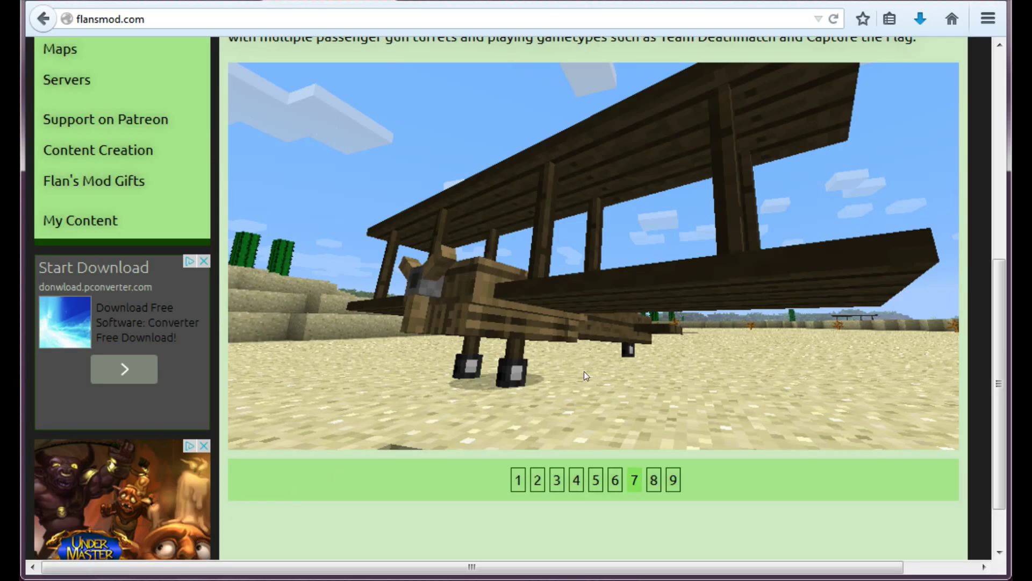
Step: Open the Download and Install page of the Flan's Mod site
{"action": "scroll", "coordinate": [586, 375], "scroll_direction": "up", "scroll_amount": 7}
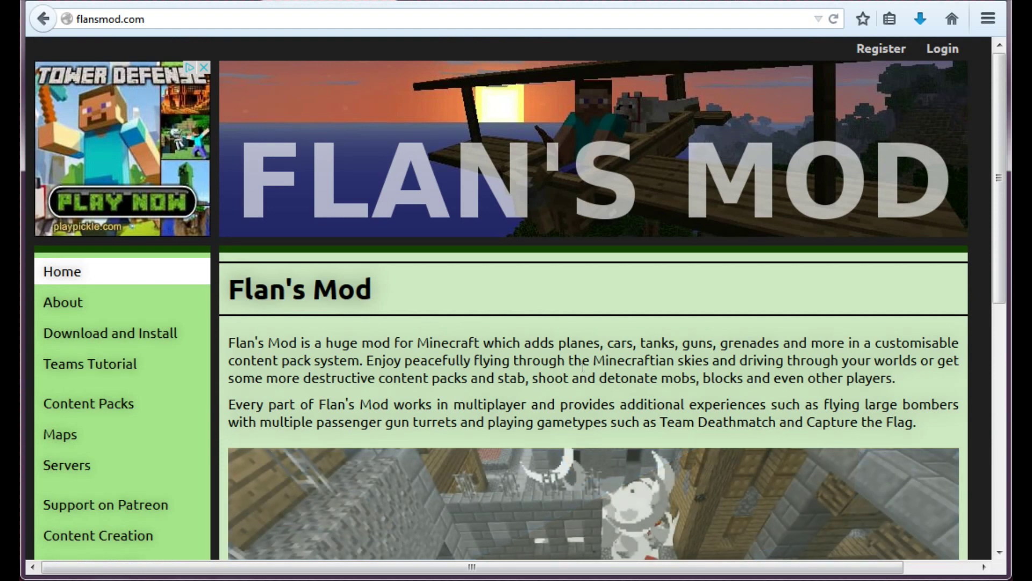
{"action": "scroll", "coordinate": [583, 368], "scroll_direction": "down", "scroll_amount": 5}
{"action": "scroll", "coordinate": [551, 379], "scroll_direction": "down", "scroll_amount": 3}
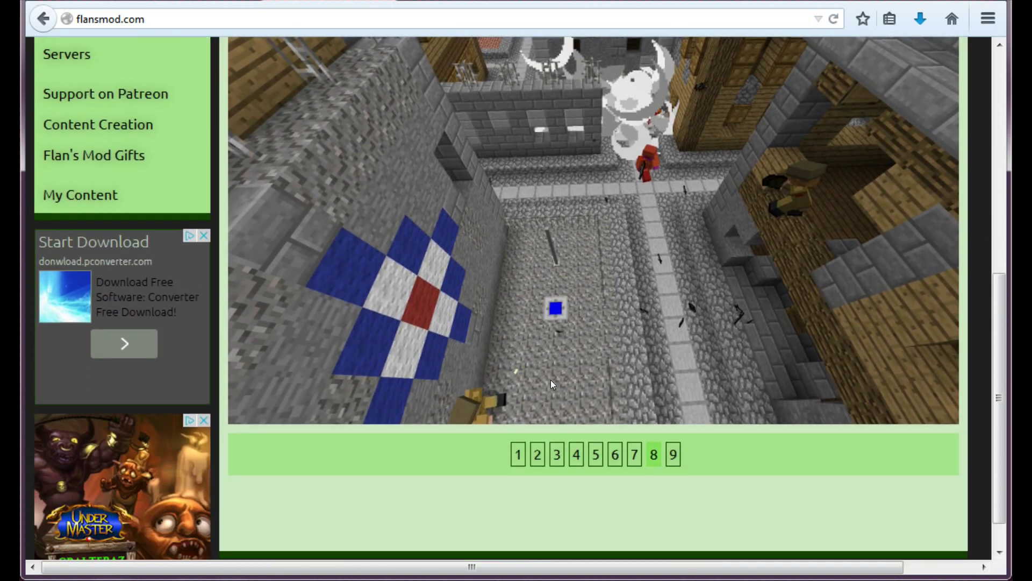
{"action": "scroll", "coordinate": [551, 380], "scroll_direction": "up", "scroll_amount": 5}
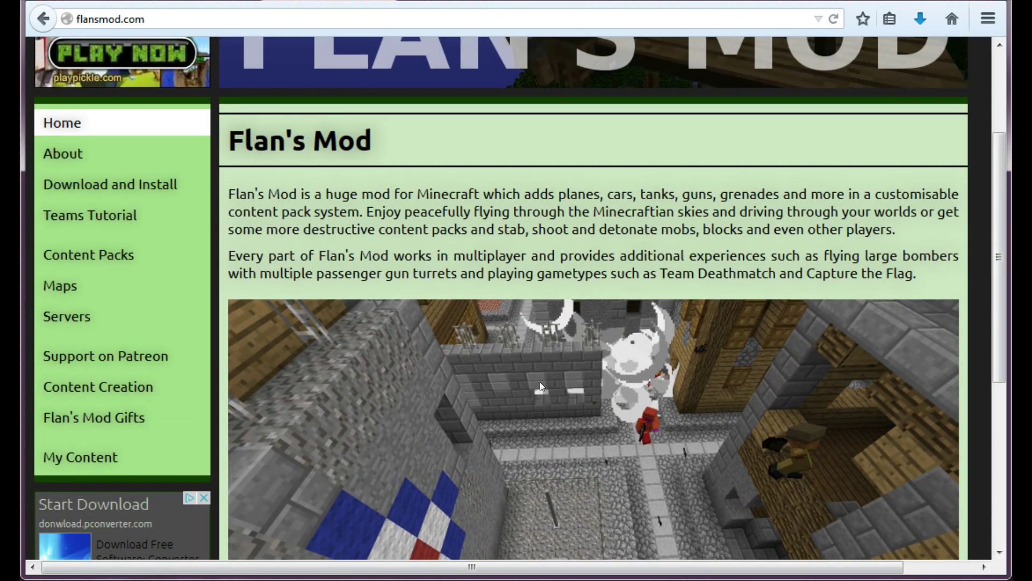
{"action": "scroll", "coordinate": [545, 365], "scroll_direction": "up", "scroll_amount": 2}
{"action": "scroll", "coordinate": [556, 354], "scroll_direction": "up", "scroll_amount": 1}
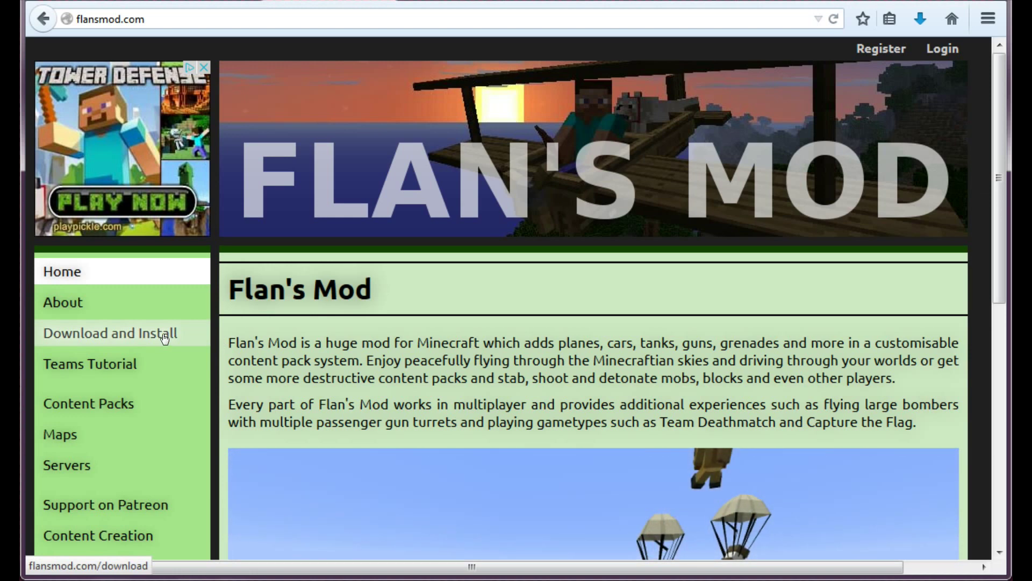
{"action": "left_click", "coordinate": [165, 336]}
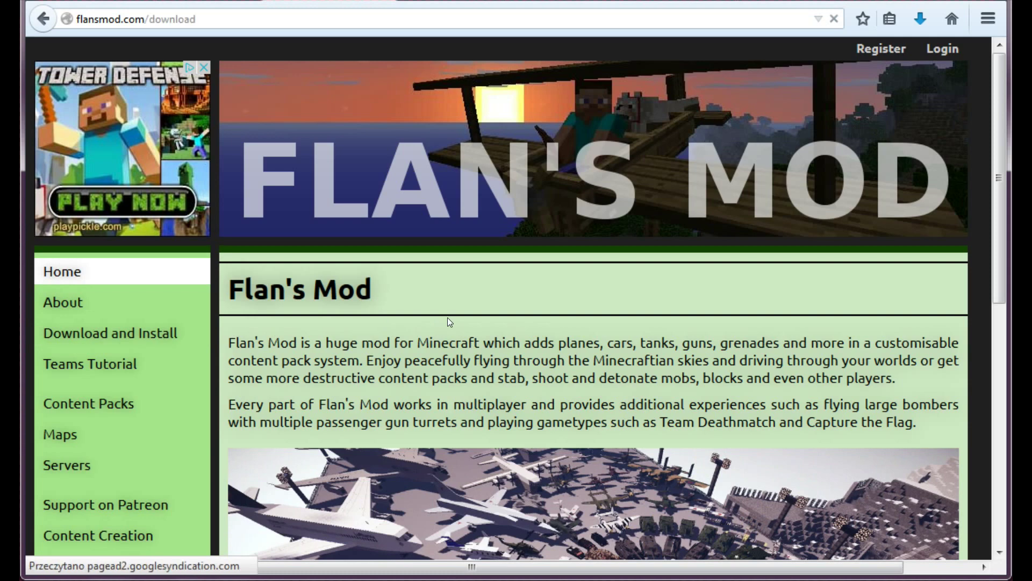
Step: Review the current download, the installation section and the list of previous versions on the download page
{"action": "scroll", "coordinate": [451, 322], "scroll_direction": "down", "scroll_amount": 3}
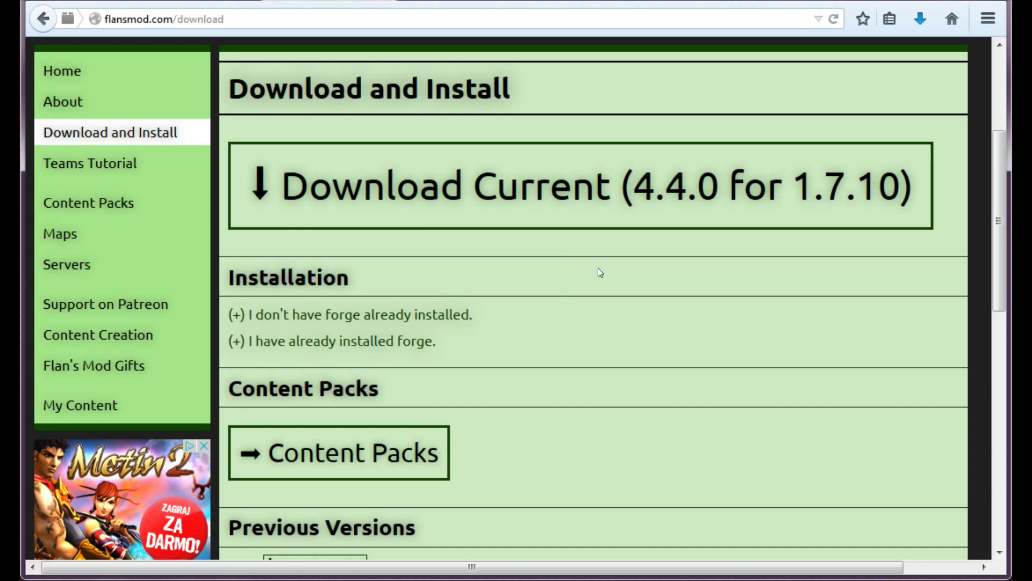
{"action": "scroll", "coordinate": [598, 269], "scroll_direction": "down", "scroll_amount": 8}
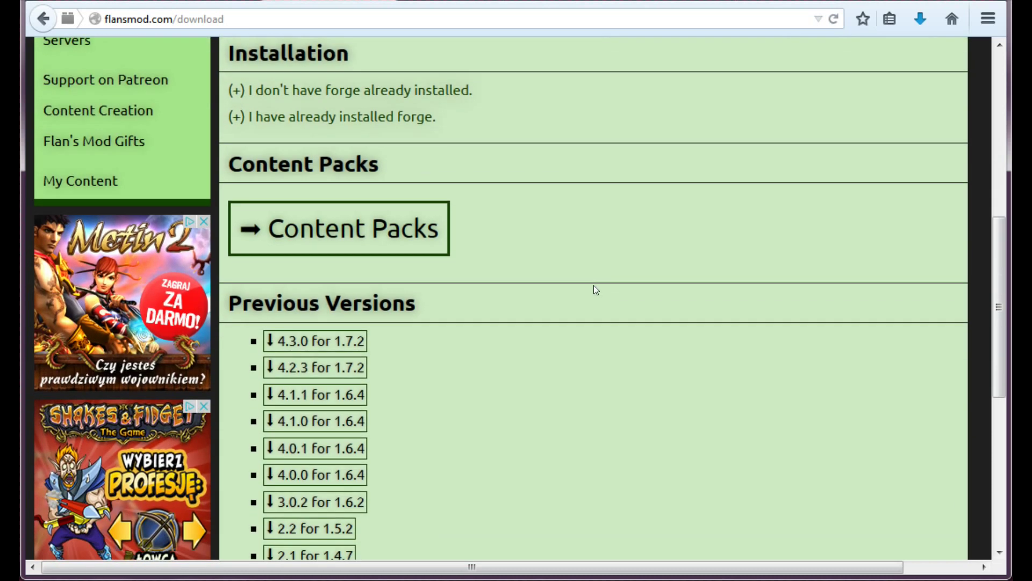
{"action": "scroll", "coordinate": [414, 237], "scroll_direction": "down", "scroll_amount": 3}
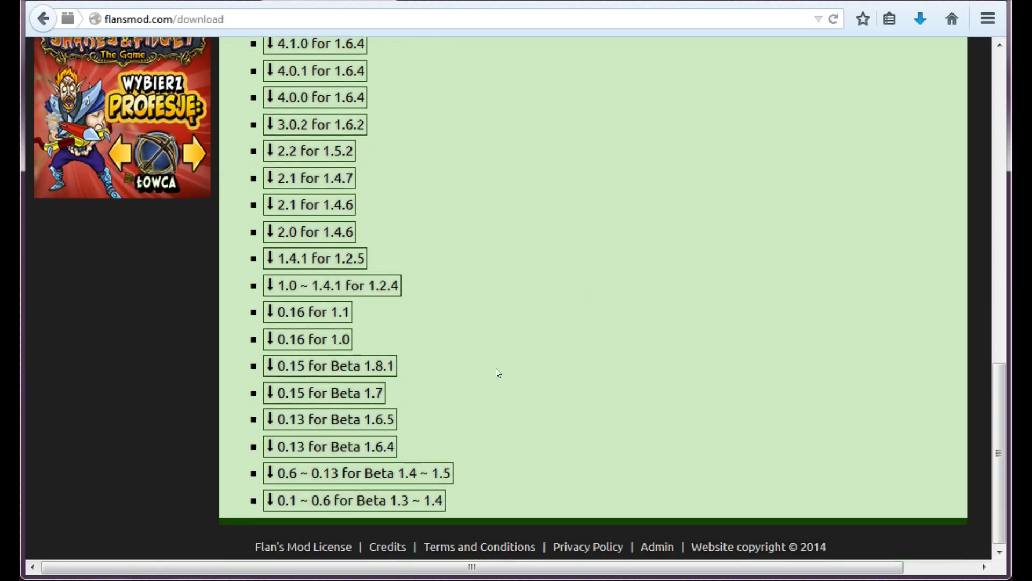
{"action": "scroll", "coordinate": [512, 476], "scroll_direction": "up", "scroll_amount": 2}
{"action": "scroll", "coordinate": [512, 475], "scroll_direction": "up", "scroll_amount": 2}
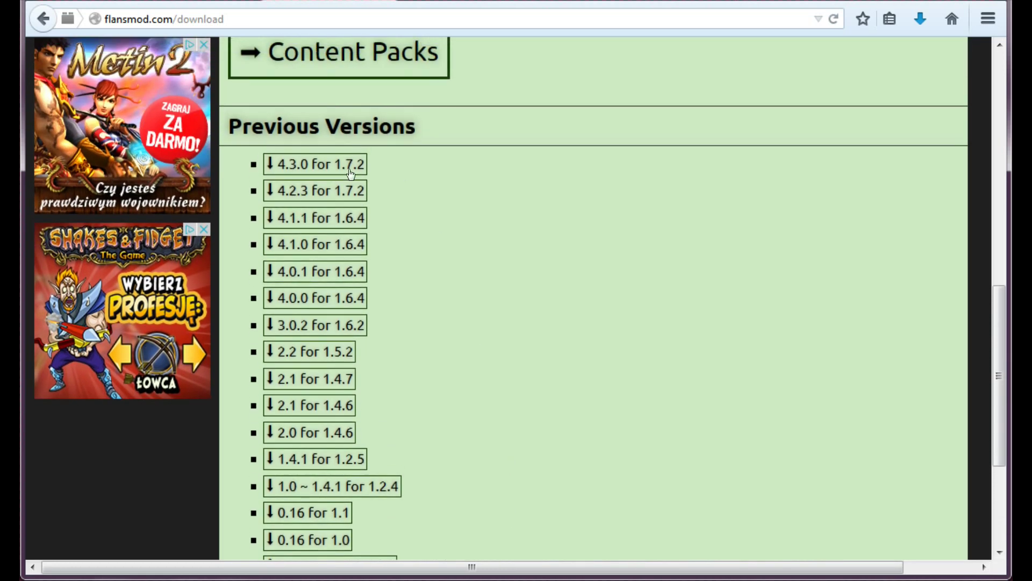
{"action": "scroll", "coordinate": [572, 341], "scroll_direction": "up", "scroll_amount": 1}
{"action": "scroll", "coordinate": [572, 341], "scroll_direction": "up", "scroll_amount": 5}
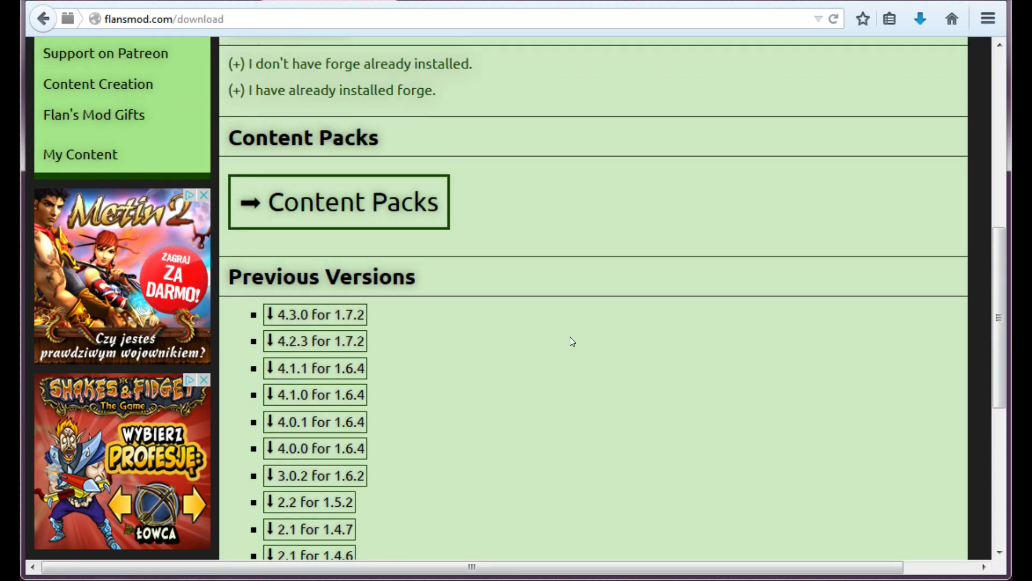
{"action": "scroll", "coordinate": [571, 338], "scroll_direction": "down", "scroll_amount": 3}
{"action": "scroll", "coordinate": [571, 337], "scroll_direction": "up", "scroll_amount": 7}
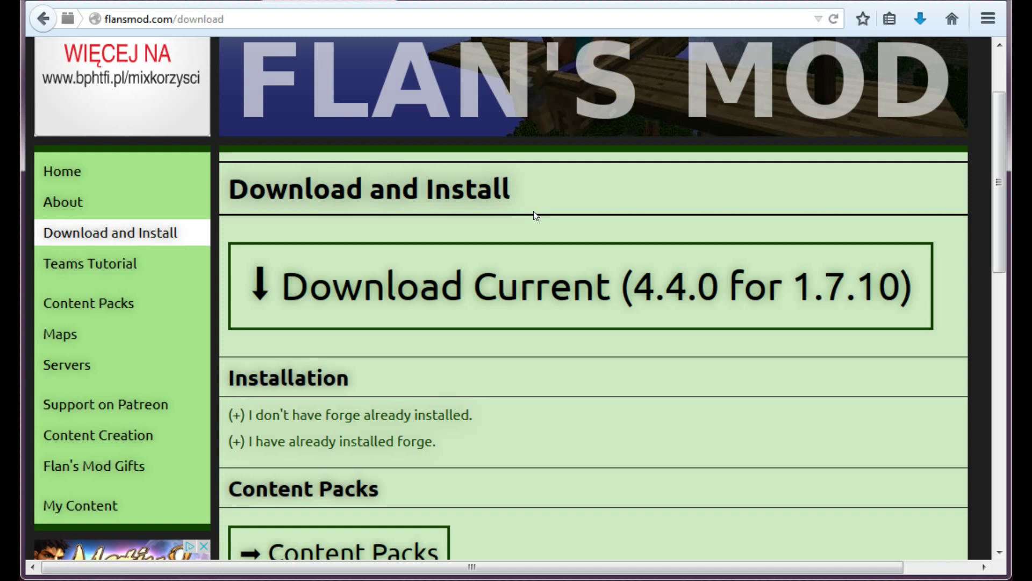
Step: Open the Content Packs page from the download page's Content Packs section
{"action": "scroll", "coordinate": [533, 211], "scroll_direction": "down", "scroll_amount": 5}
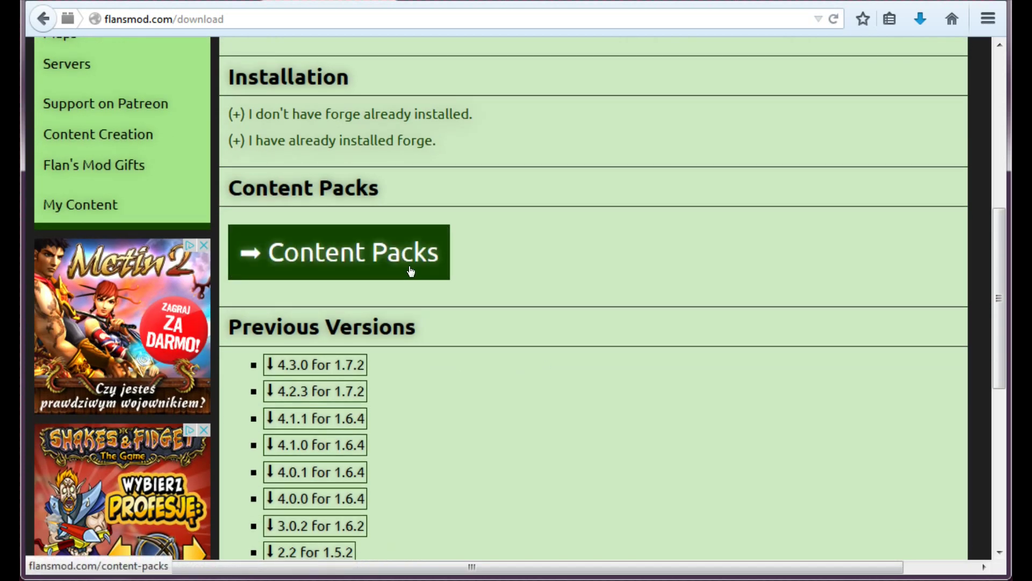
{"action": "scroll", "coordinate": [411, 271], "scroll_direction": "up", "scroll_amount": 3}
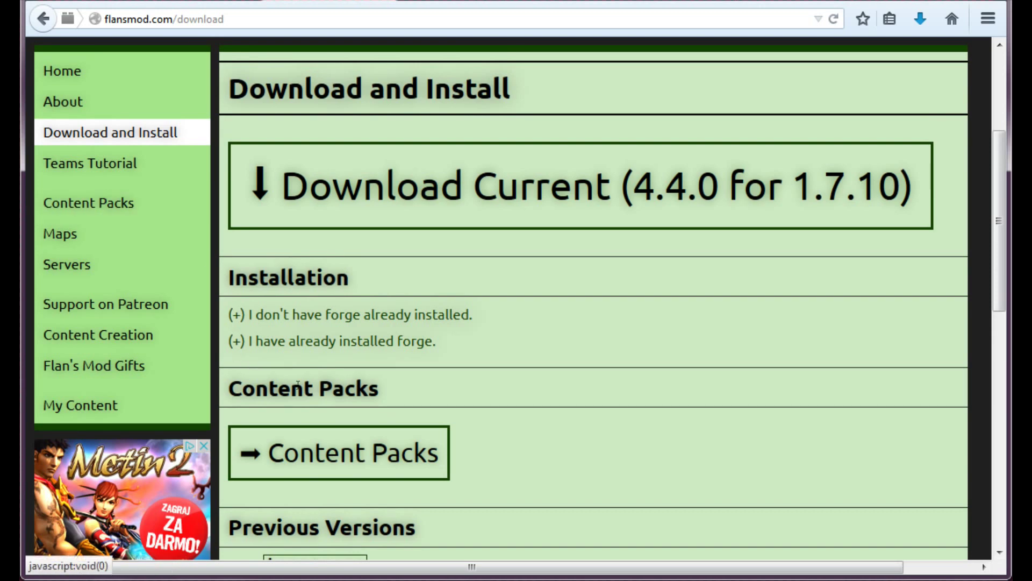
{"action": "scroll", "coordinate": [322, 341], "scroll_direction": "down", "scroll_amount": 2}
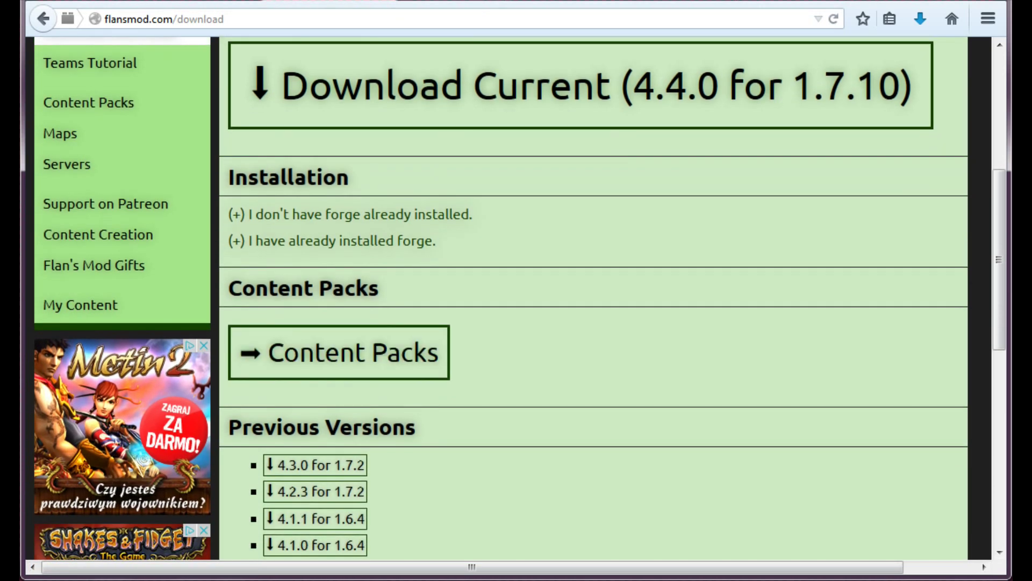
{"action": "left_click", "coordinate": [338, 352]}
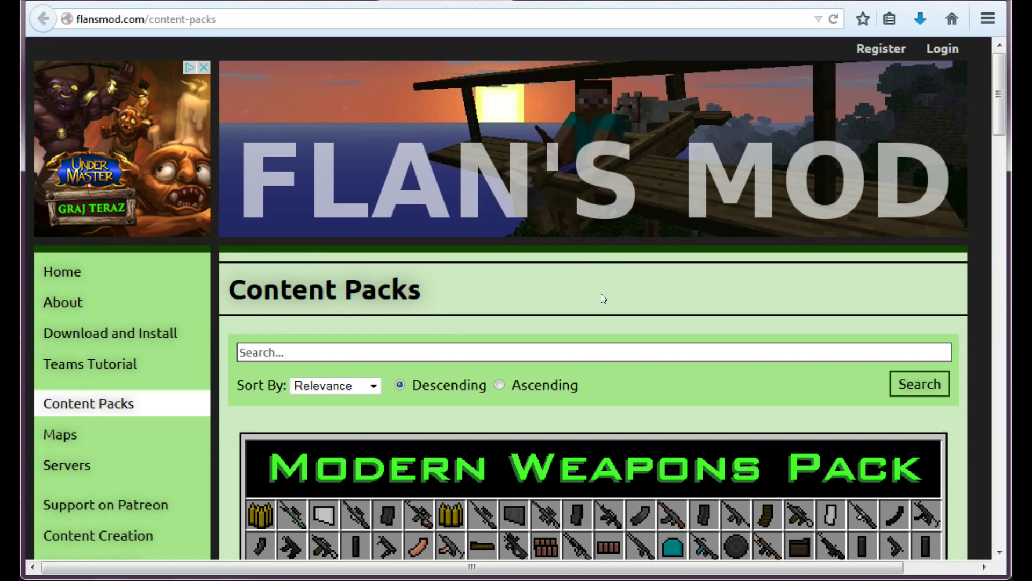
Step: Look through the first page of content packs, from the Modern Weapons Pack down to the page numbers
{"action": "scroll", "coordinate": [603, 299], "scroll_direction": "down", "scroll_amount": 2}
{"action": "scroll", "coordinate": [601, 298], "scroll_direction": "down", "scroll_amount": 11}
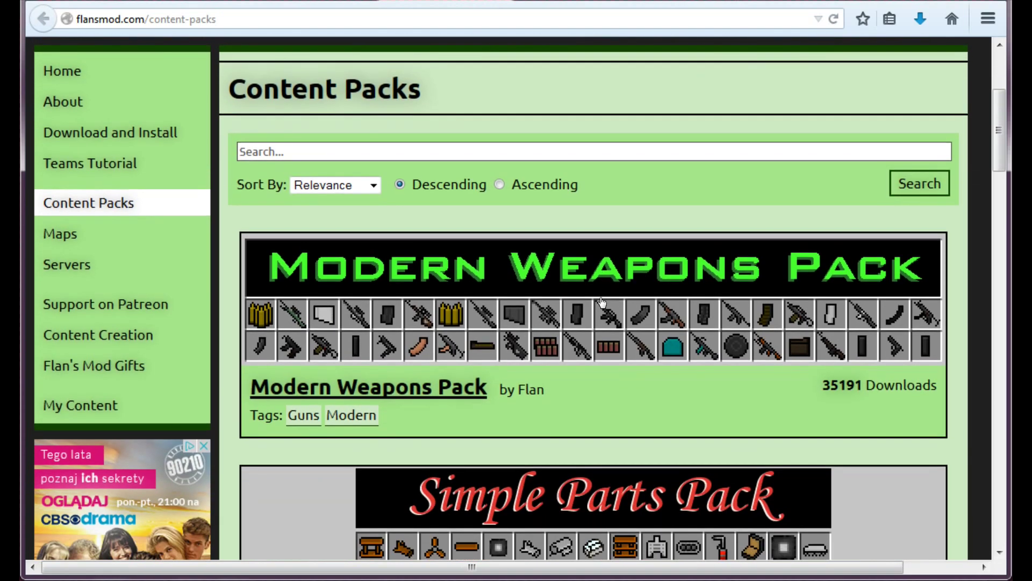
{"action": "scroll", "coordinate": [651, 272], "scroll_direction": "down", "scroll_amount": 16}
{"action": "scroll", "coordinate": [651, 272], "scroll_direction": "down", "scroll_amount": 7}
{"action": "scroll", "coordinate": [648, 277], "scroll_direction": "up", "scroll_amount": 20}
{"action": "scroll", "coordinate": [648, 280], "scroll_direction": "down", "scroll_amount": 2}
{"action": "scroll", "coordinate": [571, 334], "scroll_direction": "down", "scroll_amount": 3}
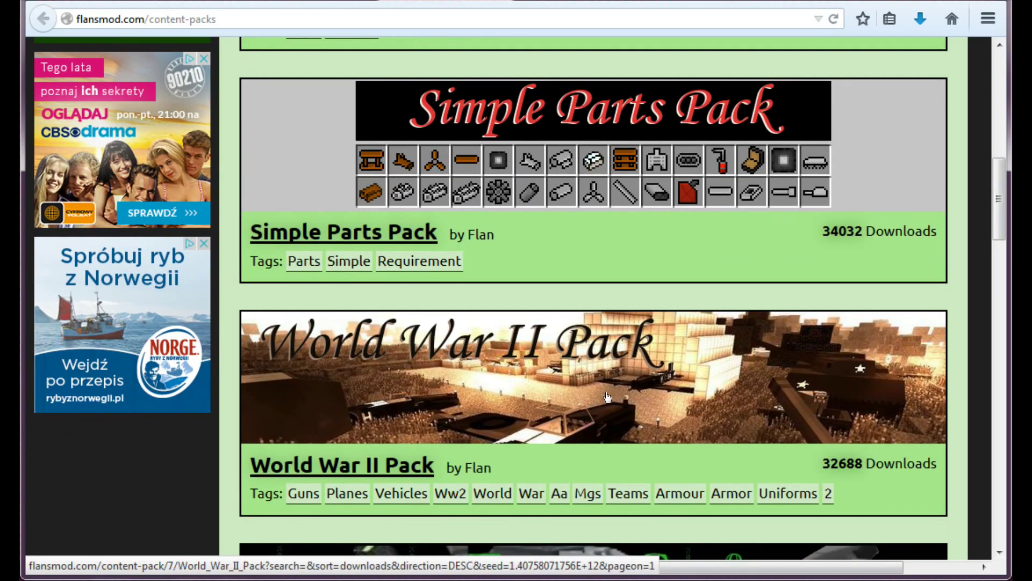
{"action": "scroll", "coordinate": [606, 398], "scroll_direction": "down", "scroll_amount": 1}
{"action": "scroll", "coordinate": [606, 398], "scroll_direction": "up", "scroll_amount": 4}
{"action": "scroll", "coordinate": [604, 397], "scroll_direction": "down", "scroll_amount": 2}
{"action": "scroll", "coordinate": [601, 393], "scroll_direction": "up", "scroll_amount": 2}
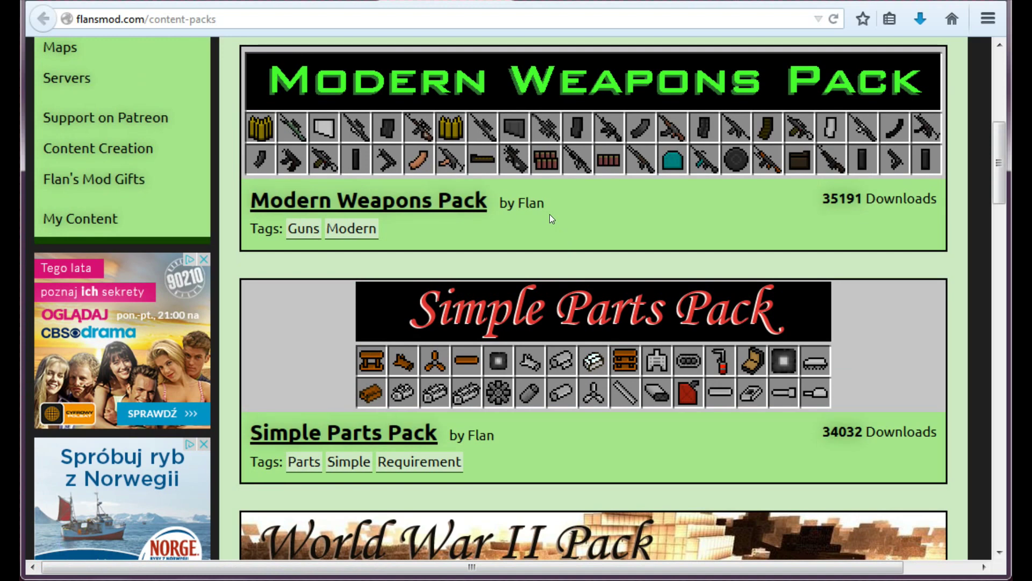
{"action": "scroll", "coordinate": [550, 214], "scroll_direction": "down", "scroll_amount": 8}
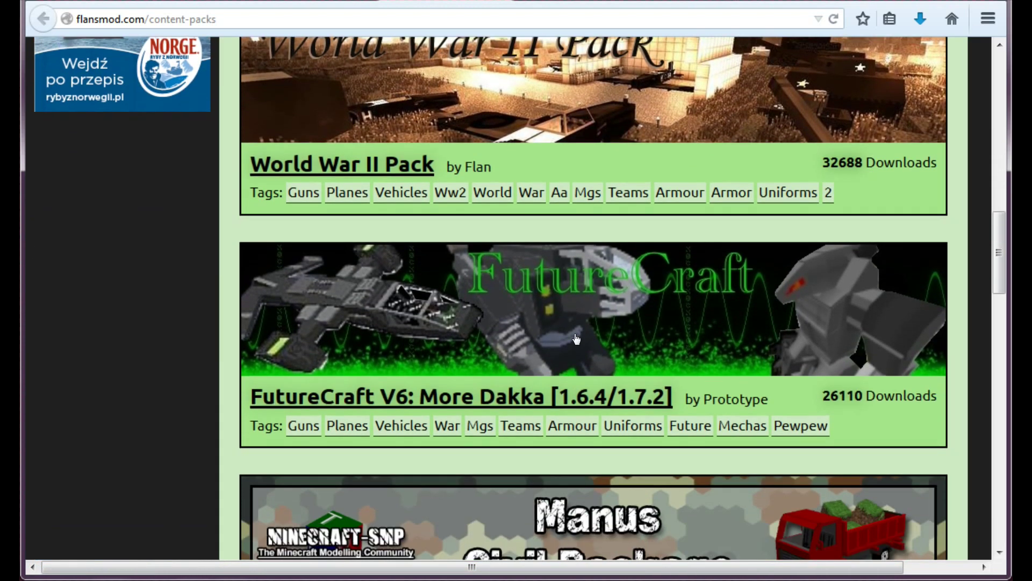
{"action": "scroll", "coordinate": [576, 338], "scroll_direction": "down", "scroll_amount": 2}
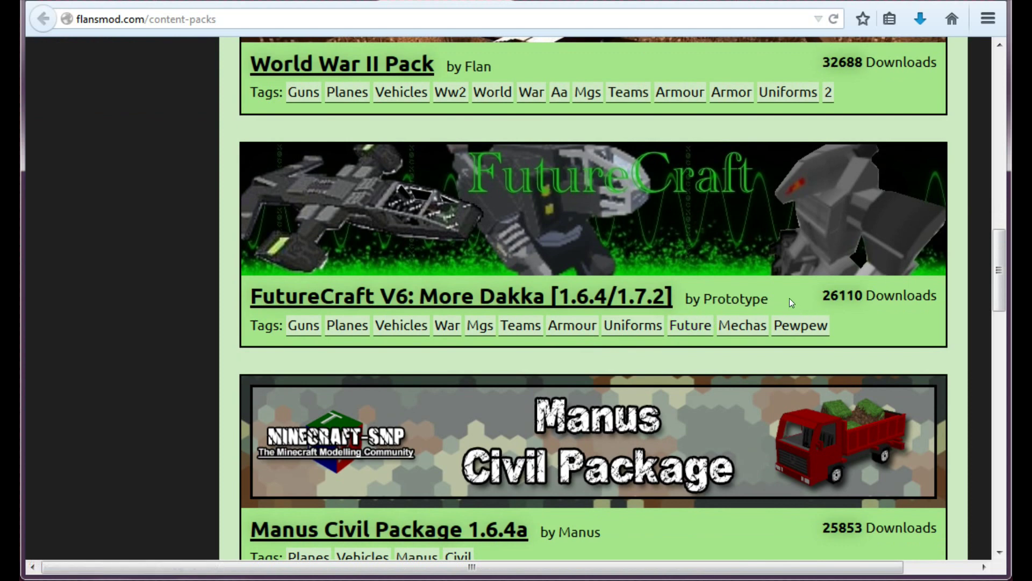
{"action": "left_click_drag", "start_coordinate": [791, 303], "coordinate": [745, 296]}
{"action": "left_click", "coordinate": [745, 296]}
{"action": "scroll", "coordinate": [726, 269], "scroll_direction": "down", "scroll_amount": 5}
{"action": "scroll", "coordinate": [727, 292], "scroll_direction": "down", "scroll_amount": 17}
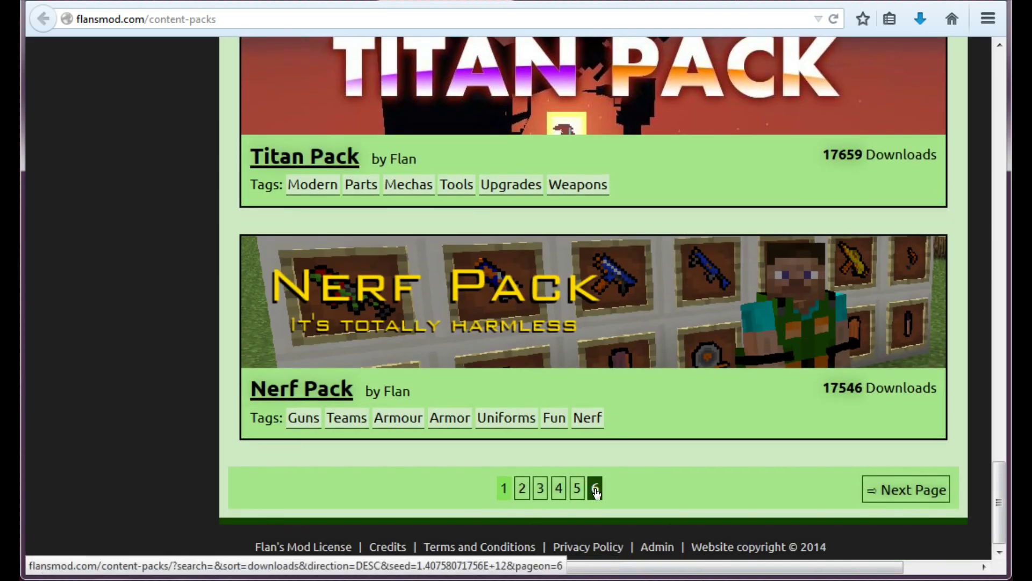
Step: Go back through the content pack list and examine the Modern Weapons, Simple Parts and World War II packs
{"action": "scroll", "coordinate": [357, 334], "scroll_direction": "up", "scroll_amount": 10}
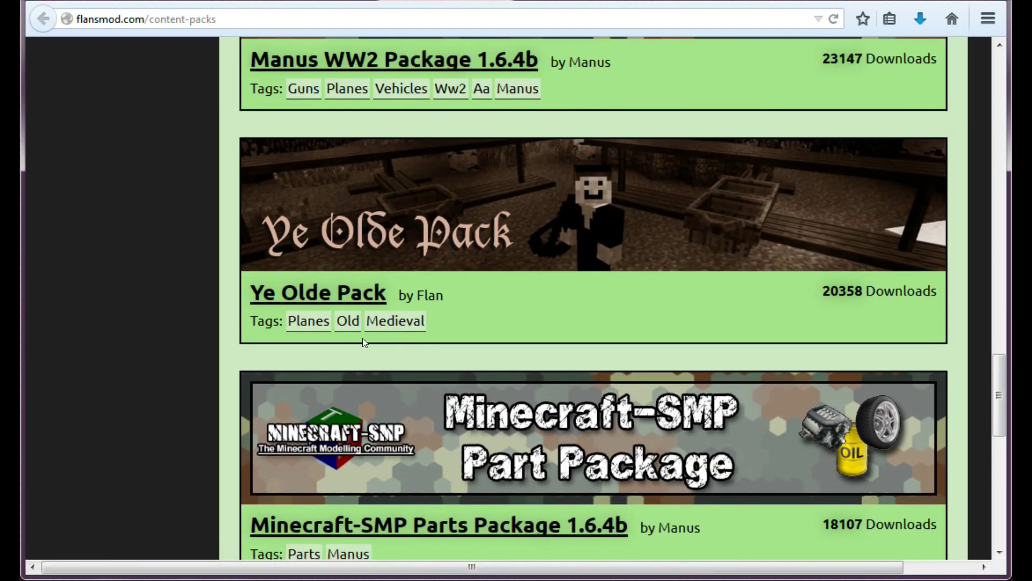
{"action": "scroll", "coordinate": [371, 338], "scroll_direction": "up", "scroll_amount": 5}
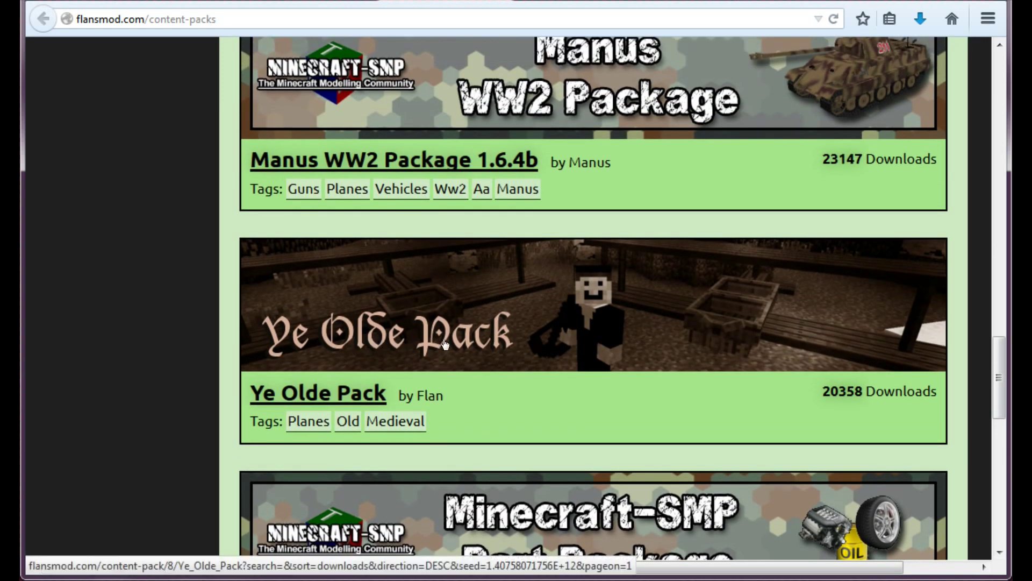
{"action": "scroll", "coordinate": [518, 363], "scroll_direction": "up", "scroll_amount": 6}
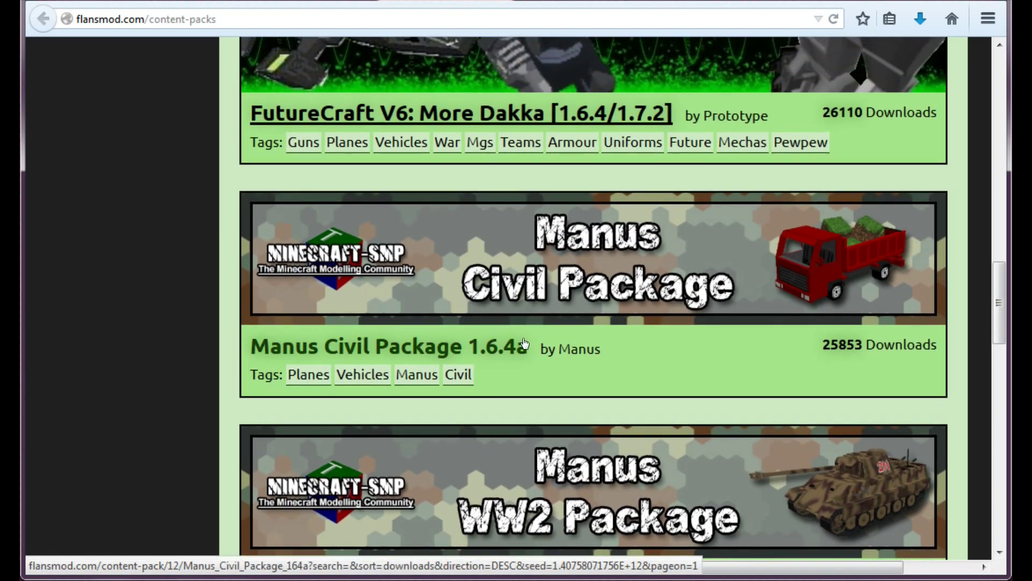
{"action": "scroll", "coordinate": [524, 342], "scroll_direction": "up", "scroll_amount": 3}
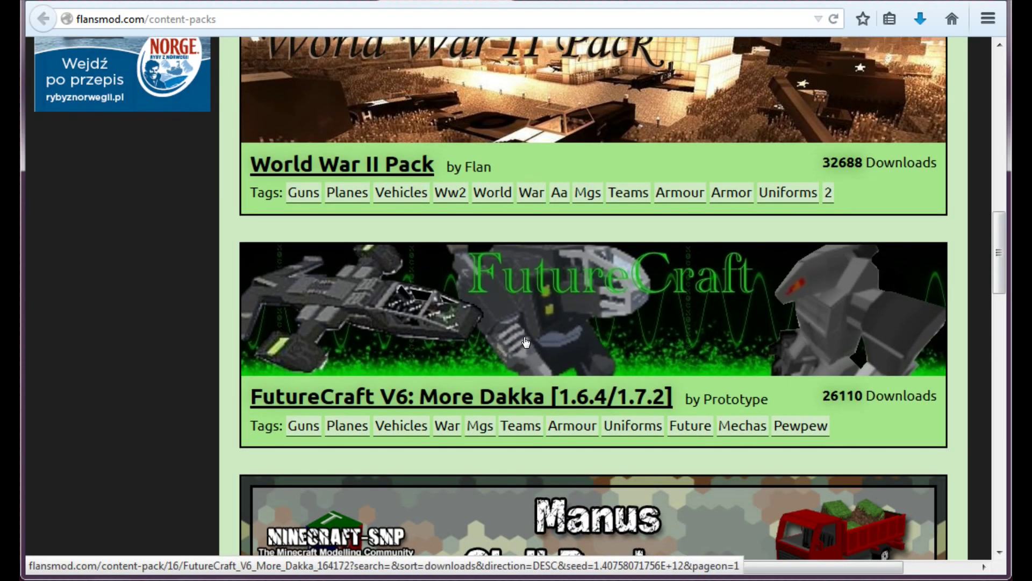
{"action": "scroll", "coordinate": [526, 342], "scroll_direction": "up", "scroll_amount": 9}
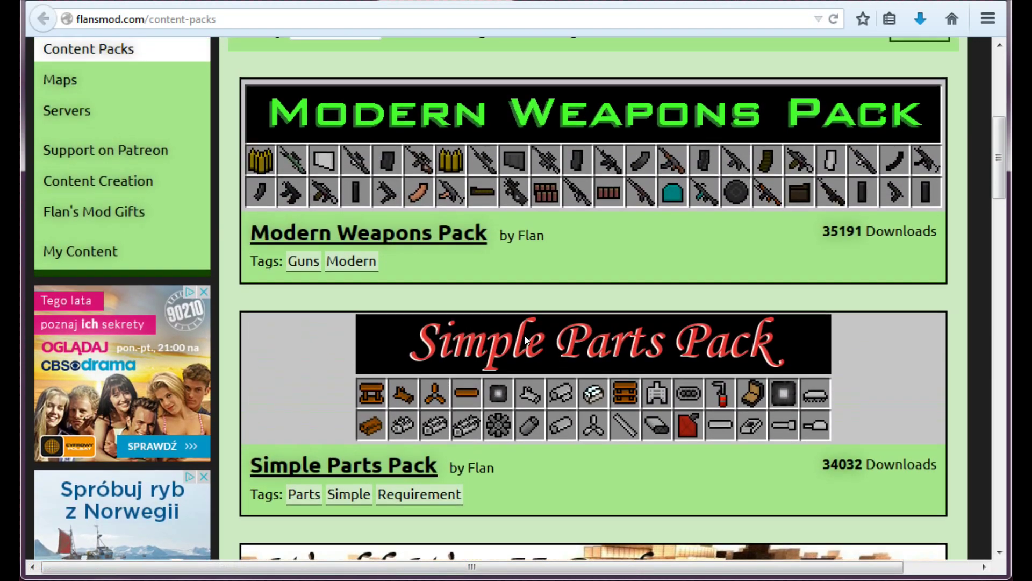
{"action": "scroll", "coordinate": [525, 336], "scroll_direction": "up", "scroll_amount": 1}
{"action": "scroll", "coordinate": [437, 349], "scroll_direction": "down", "scroll_amount": 4}
{"action": "scroll", "coordinate": [436, 352], "scroll_direction": "down", "scroll_amount": 3}
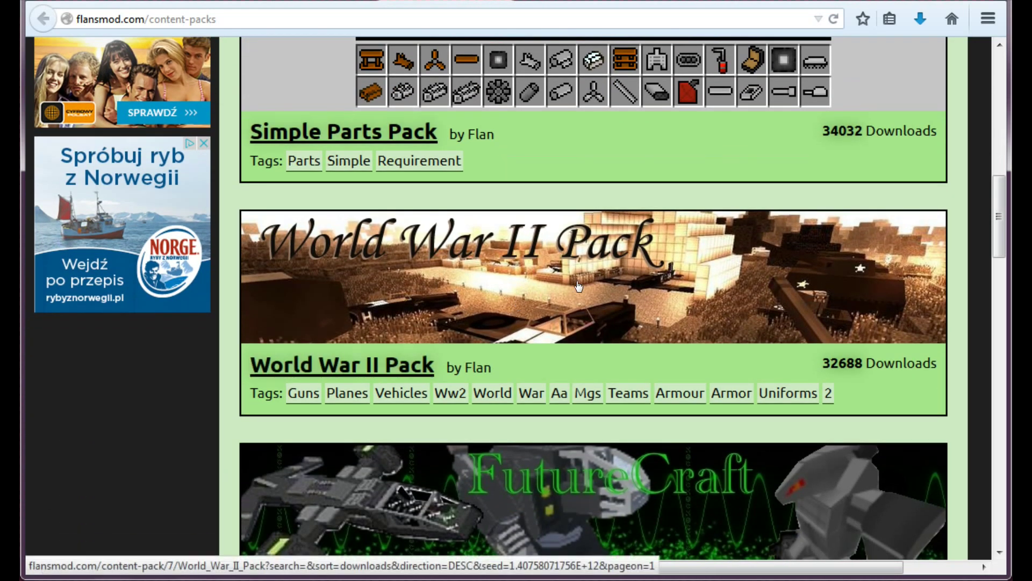
{"action": "scroll", "coordinate": [579, 284], "scroll_direction": "up", "scroll_amount": 4}
{"action": "scroll", "coordinate": [580, 284], "scroll_direction": "up", "scroll_amount": 1}
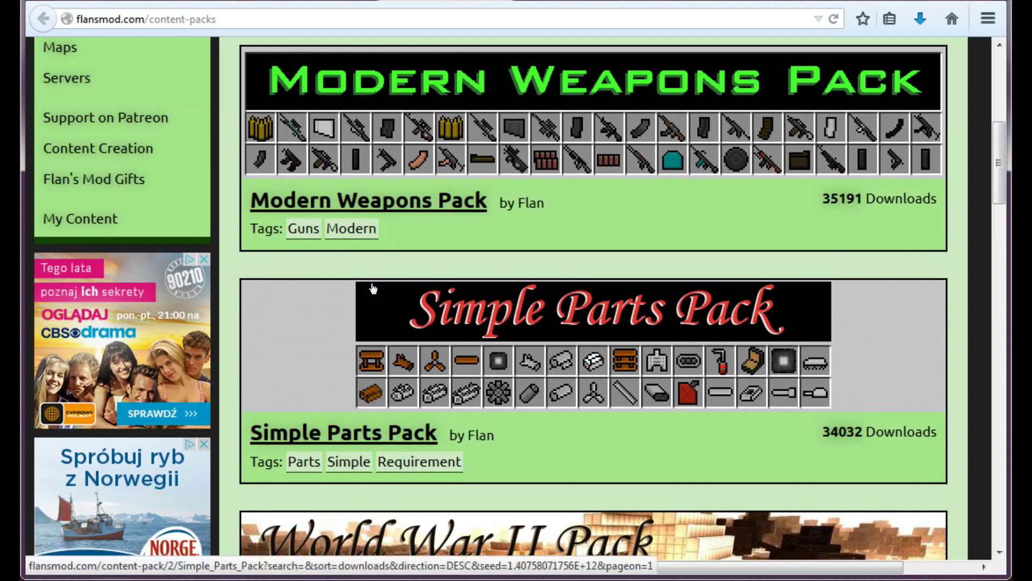
{"action": "scroll", "coordinate": [692, 292], "scroll_direction": "up", "scroll_amount": 2}
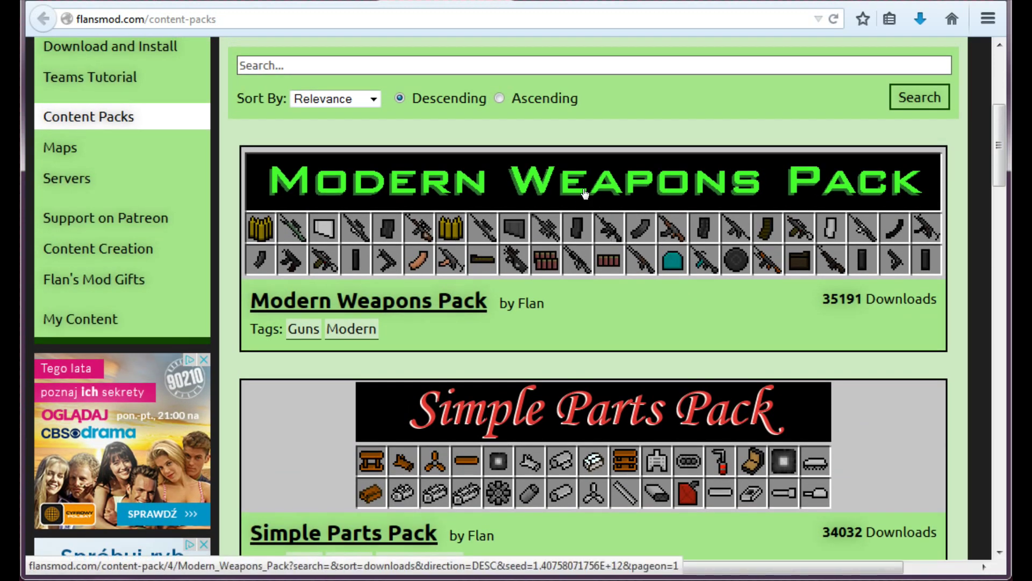
{"action": "scroll", "coordinate": [631, 373], "scroll_direction": "down", "scroll_amount": 7}
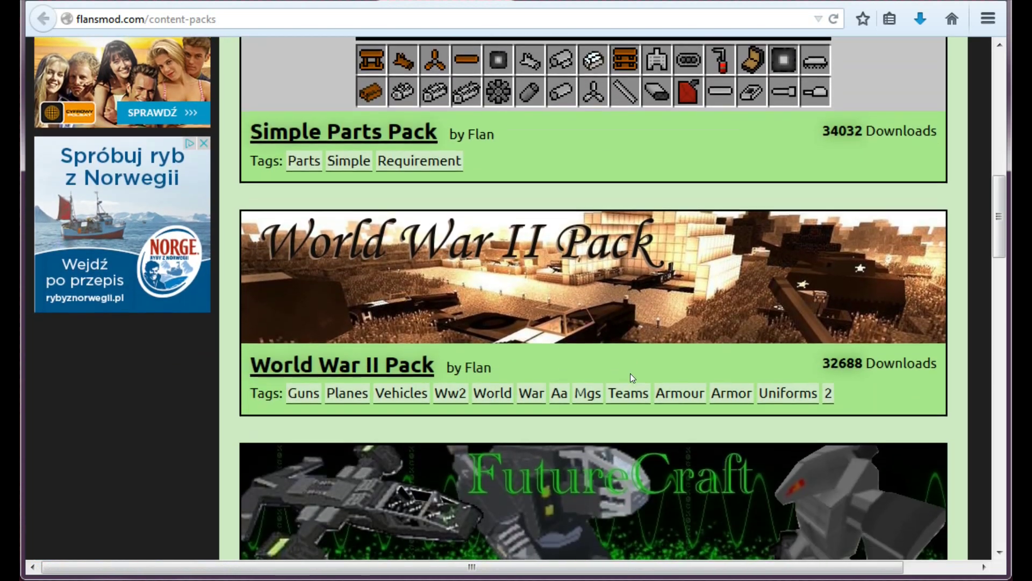
{"action": "scroll", "coordinate": [630, 373], "scroll_direction": "up", "scroll_amount": 3}
{"action": "scroll", "coordinate": [630, 373], "scroll_direction": "up", "scroll_amount": 2}
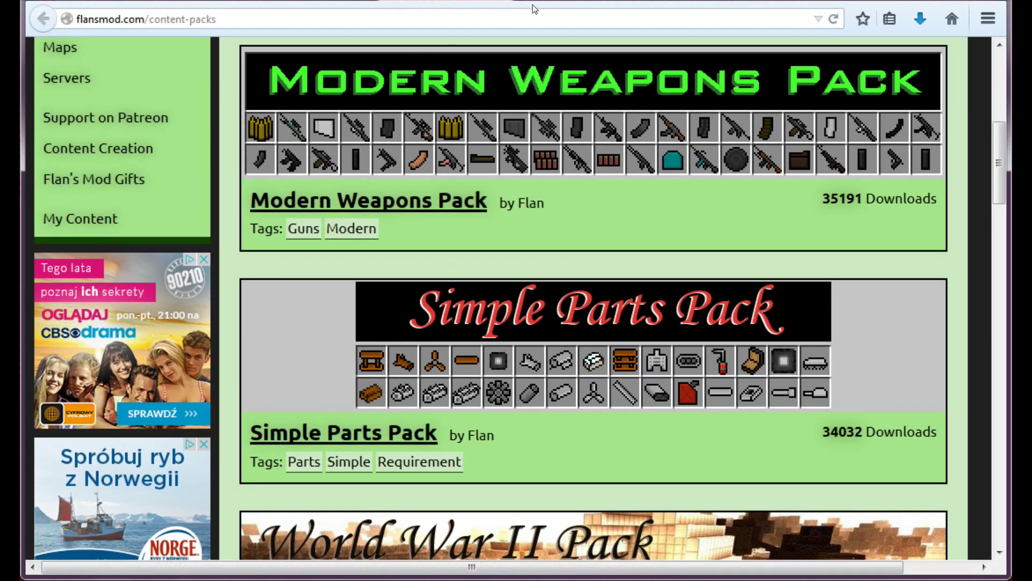
Step: Open the Modern Weapons Pack page and check which dependencies the pack requires
{"action": "scroll", "coordinate": [559, 106], "scroll_direction": "down", "scroll_amount": 2}
{"action": "scroll", "coordinate": [559, 106], "scroll_direction": "up", "scroll_amount": 2}
{"action": "left_click", "coordinate": [576, 209]}
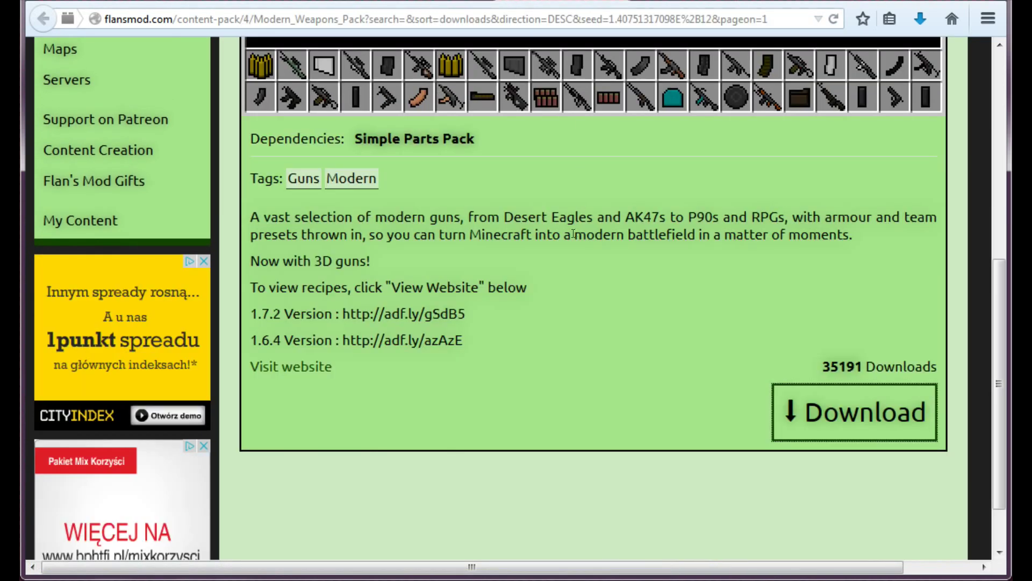
{"action": "scroll", "coordinate": [441, 196], "scroll_direction": "up", "scroll_amount": 3}
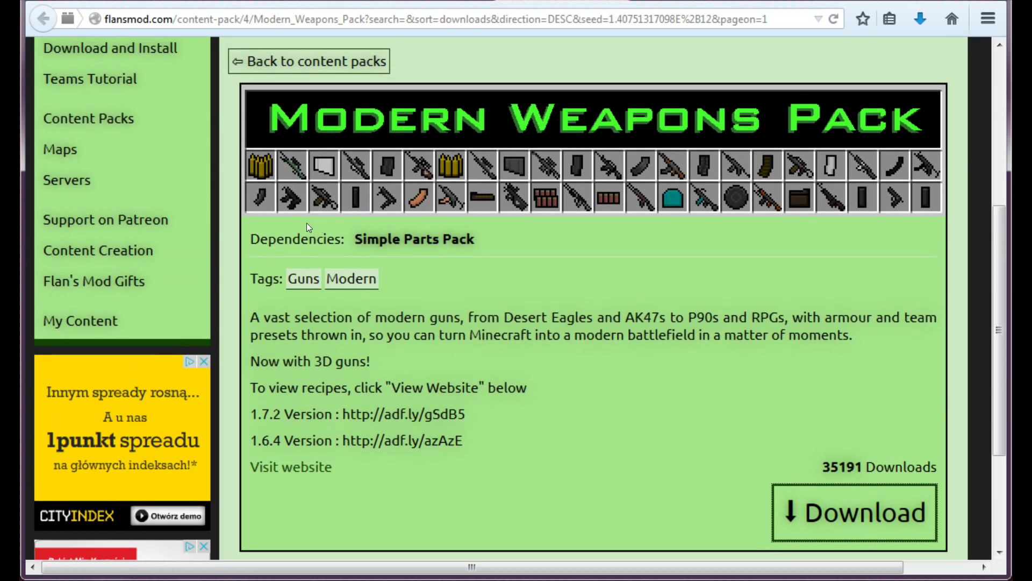
{"action": "left_click_drag", "start_coordinate": [268, 238], "coordinate": [489, 257]}
{"action": "left_click", "coordinate": [490, 257]}
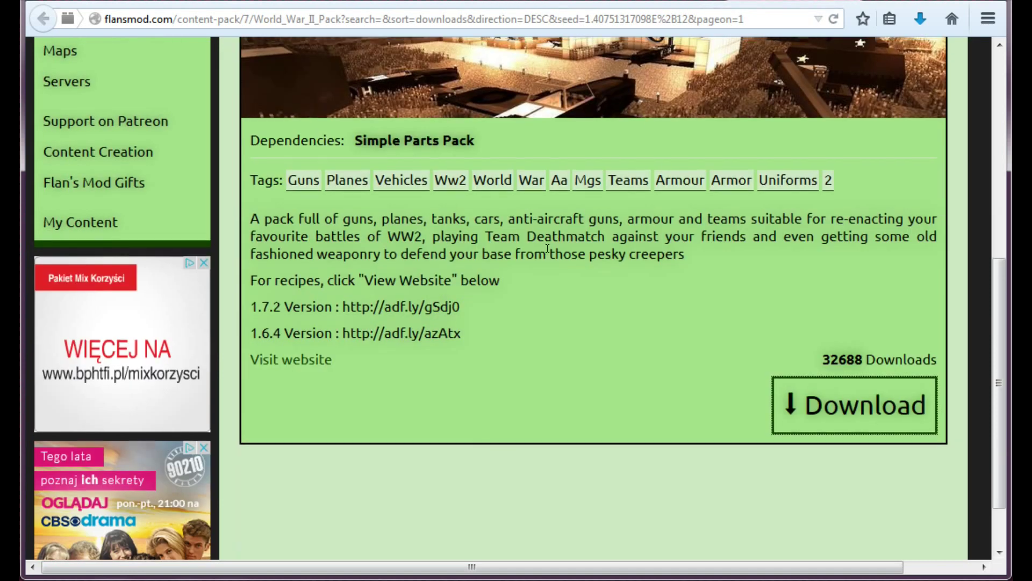
Step: Check the World War II Pack's dependencies and examine the Simple Parts Pack page's description, version links and download option
{"action": "scroll", "coordinate": [551, 255], "scroll_direction": "up", "scroll_amount": 2}
{"action": "scroll", "coordinate": [551, 255], "scroll_direction": "up", "scroll_amount": 1}
{"action": "left_click_drag", "start_coordinate": [485, 344], "coordinate": [352, 347]}
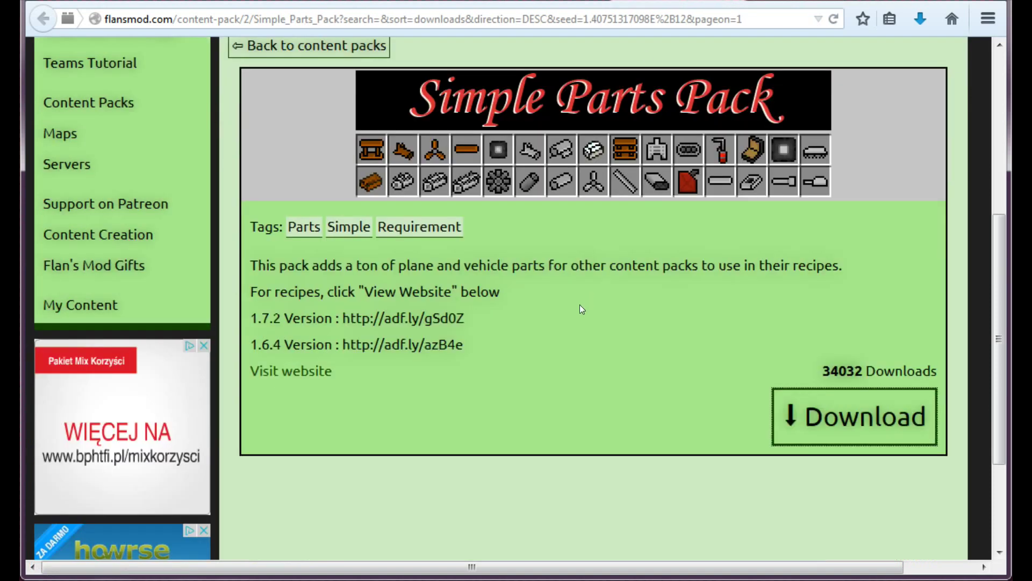
{"action": "scroll", "coordinate": [575, 305], "scroll_direction": "up", "scroll_amount": 5}
{"action": "scroll", "coordinate": [556, 328], "scroll_direction": "down", "scroll_amount": 3}
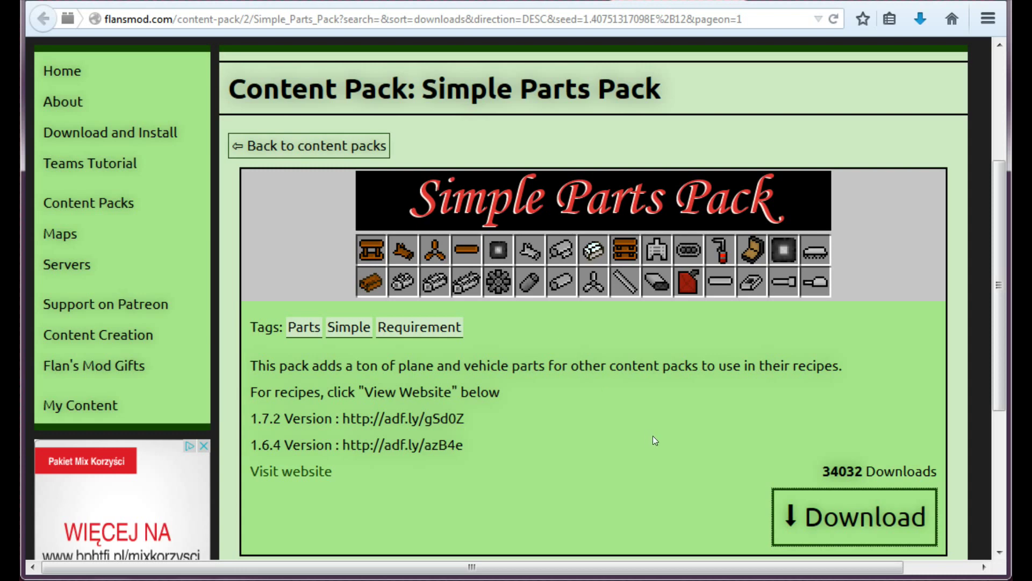
{"action": "left_click", "coordinate": [795, 524]}
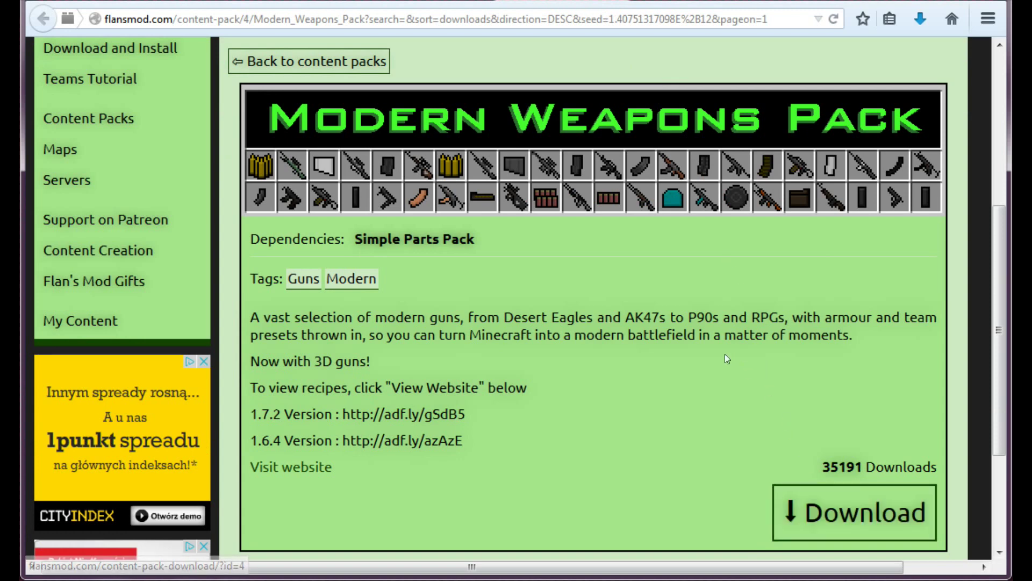
Step: Look over the Modern Weapons Pack page, then return to the World War II Pack page
{"action": "scroll", "coordinate": [747, 366], "scroll_direction": "up", "scroll_amount": 2}
{"action": "scroll", "coordinate": [746, 376], "scroll_direction": "down", "scroll_amount": 2}
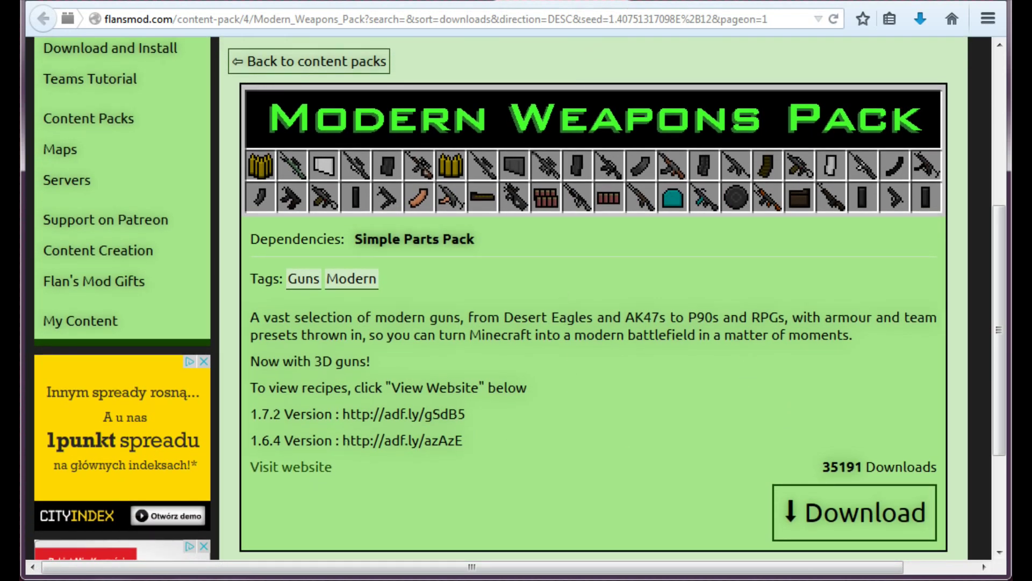
{"action": "key", "text": "alt+Left"}
{"action": "key", "text": "alt+Left"}
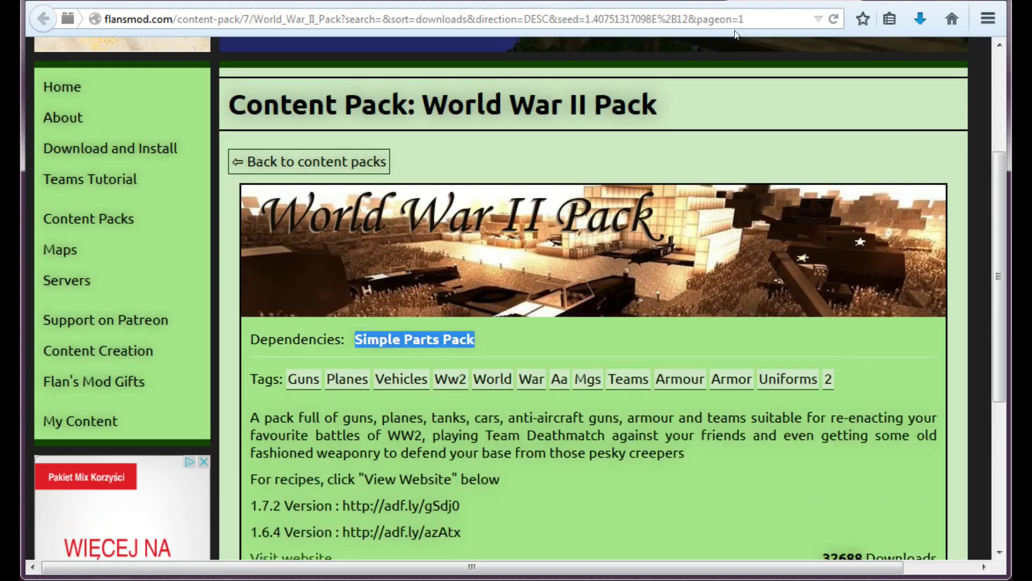
Step: Examine the World War II Pack's older version links and revisit the required Simple Parts Pack page
{"action": "scroll", "coordinate": [739, 334], "scroll_direction": "down", "scroll_amount": 3}
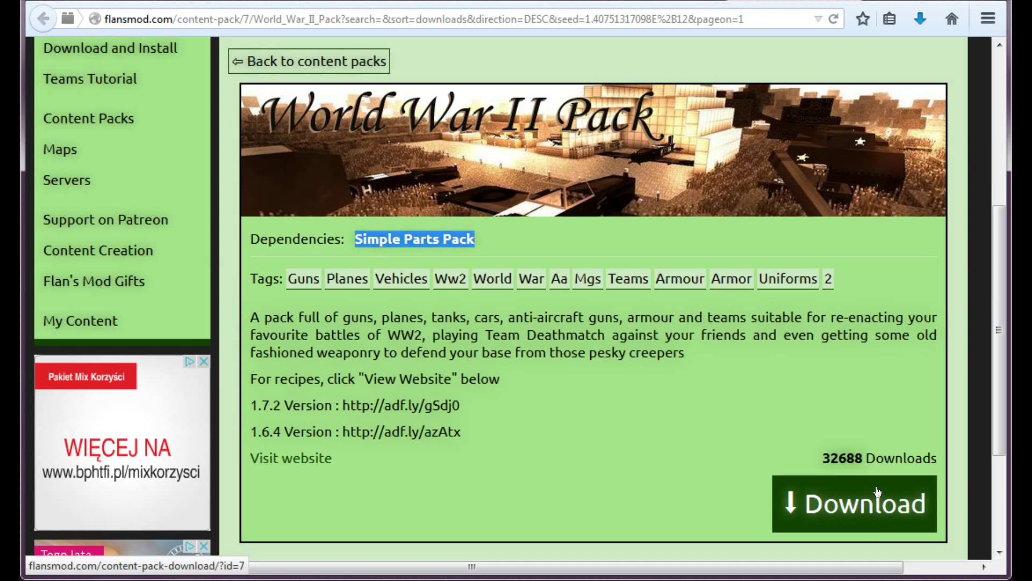
{"action": "left_click", "coordinate": [497, 435]}
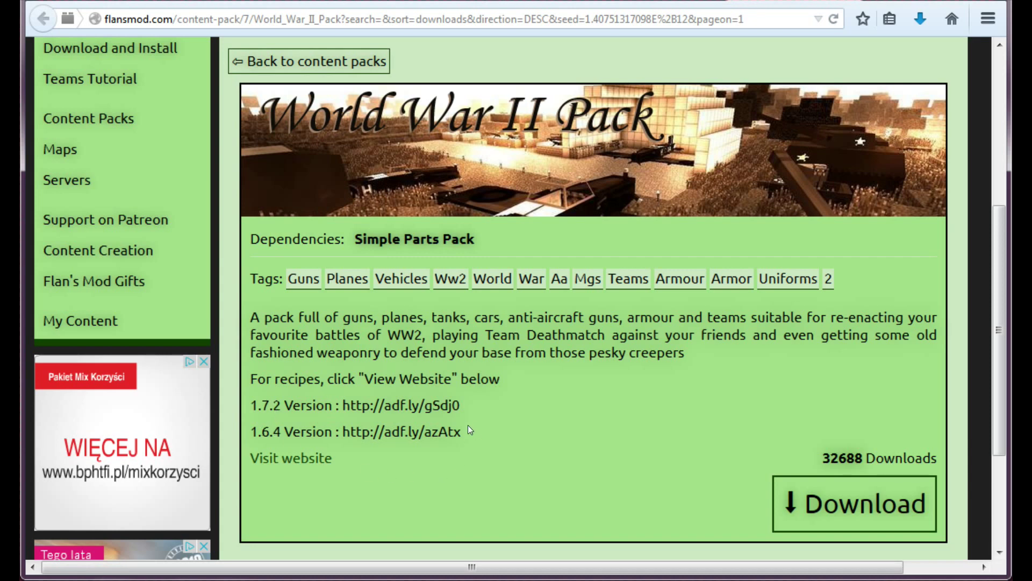
{"action": "left_click_drag", "start_coordinate": [467, 426], "coordinate": [308, 412]}
{"action": "left_click", "coordinate": [511, 449]}
{"action": "left_click", "coordinate": [414, 239]}
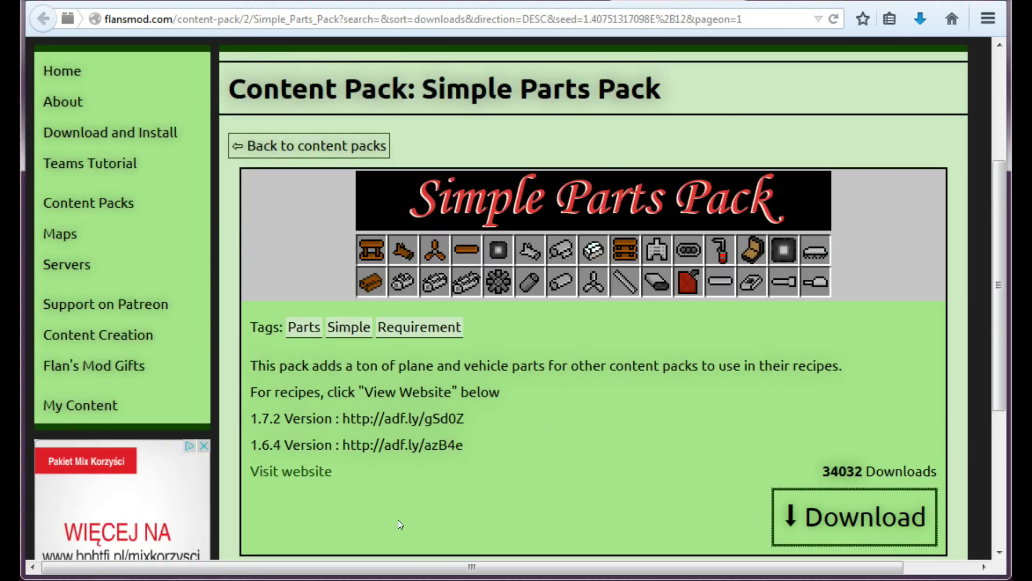
{"action": "key", "text": "alt+Left"}
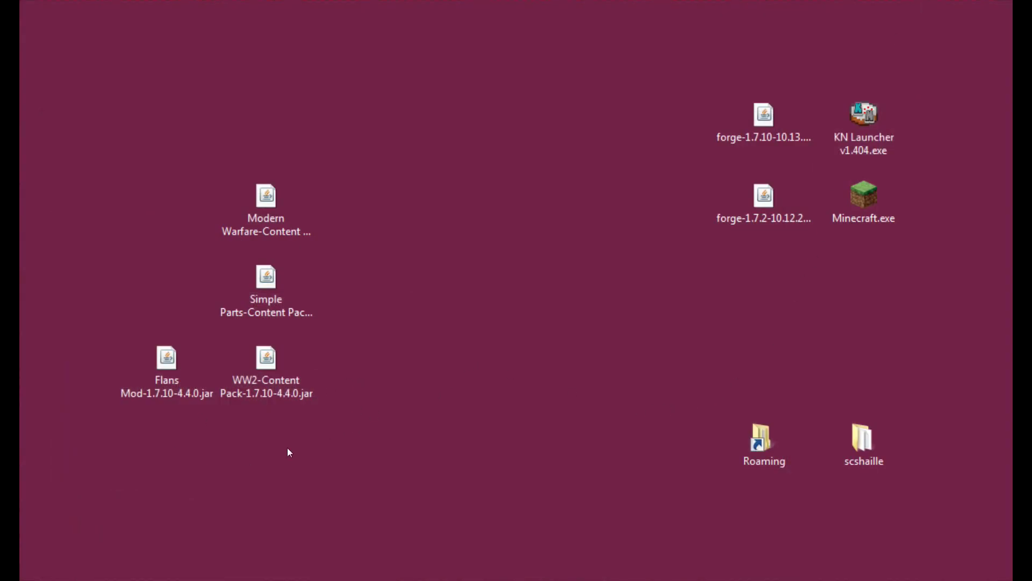
Step: Switch to the desktop, open the .minecraft folder inside Roaming, and check its versions folder for the 1.7.10 Forge installation
{"action": "left_click_drag", "start_coordinate": [330, 428], "coordinate": [198, 165]}
{"action": "left_click", "coordinate": [416, 246]}
{"action": "double_click", "coordinate": [758, 439]}
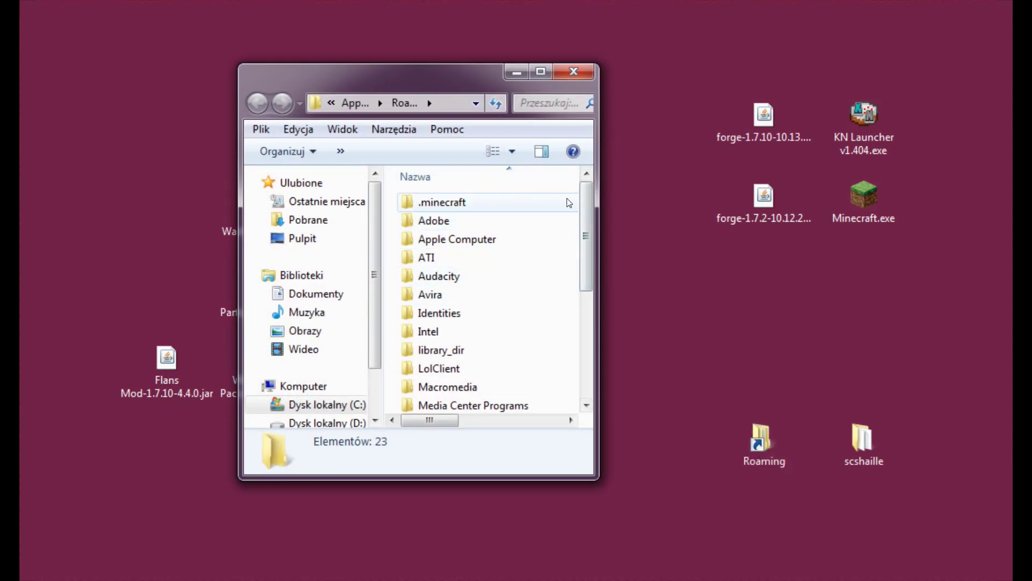
{"action": "left_click_drag", "start_coordinate": [598, 197], "coordinate": [781, 196]}
{"action": "double_click", "coordinate": [505, 202]}
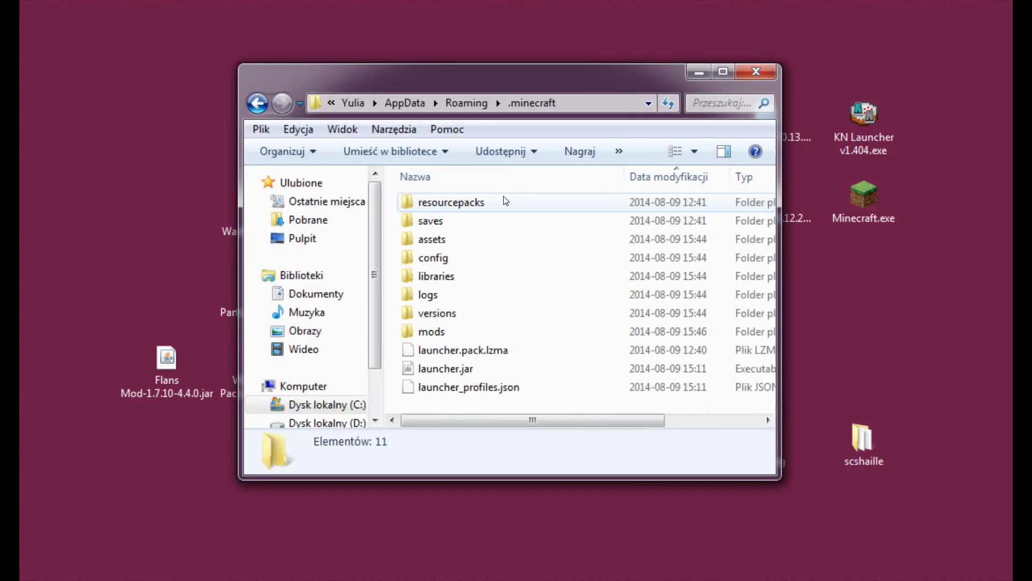
{"action": "double_click", "coordinate": [477, 315]}
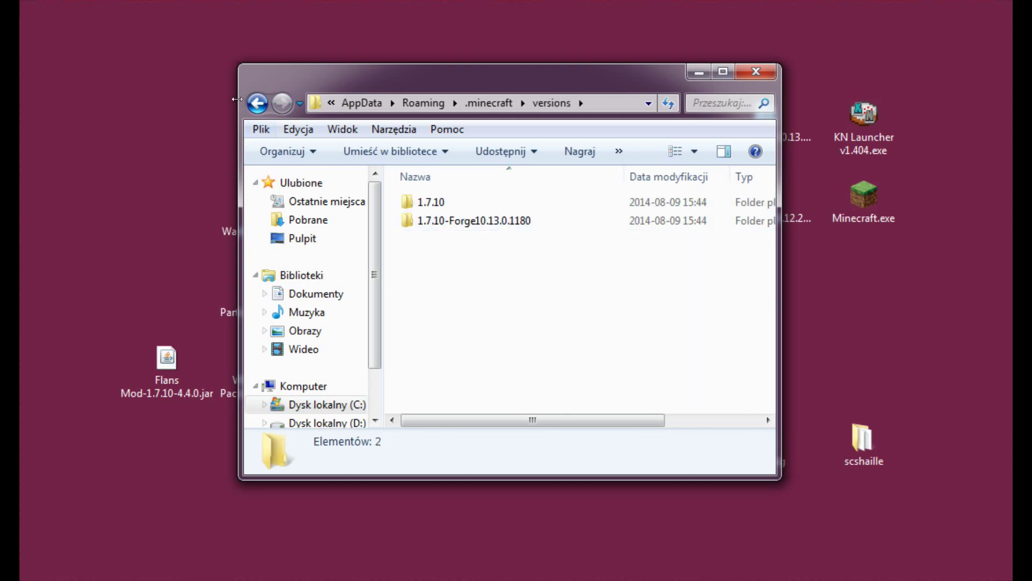
{"action": "left_click", "coordinate": [257, 103]}
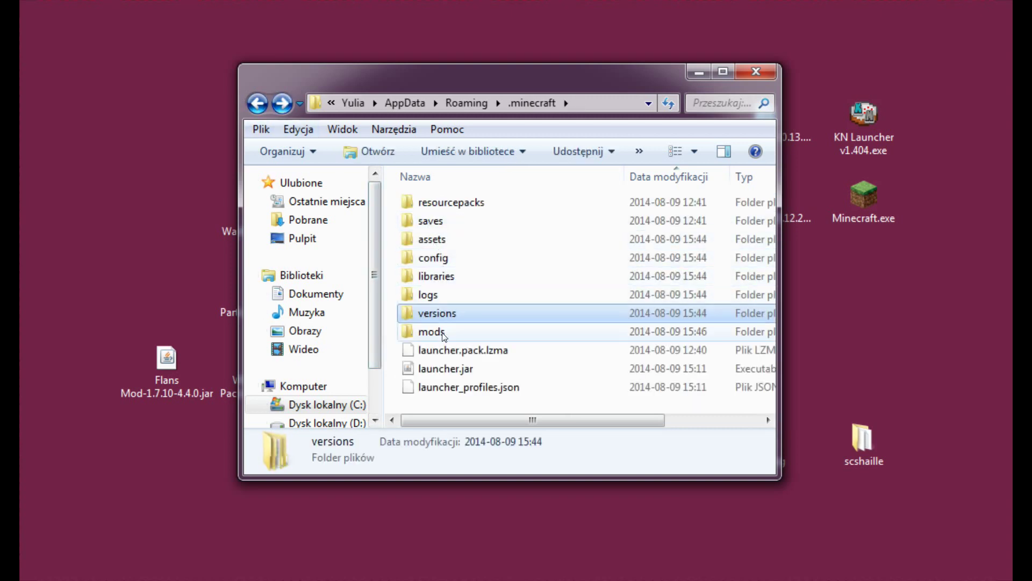
Step: Move Flans Mod-1.7.10-4.4.0.jar from the desktop into .minecraft's mods folder and close the folder window
{"action": "left_click_drag", "start_coordinate": [240, 240], "coordinate": [348, 240]}
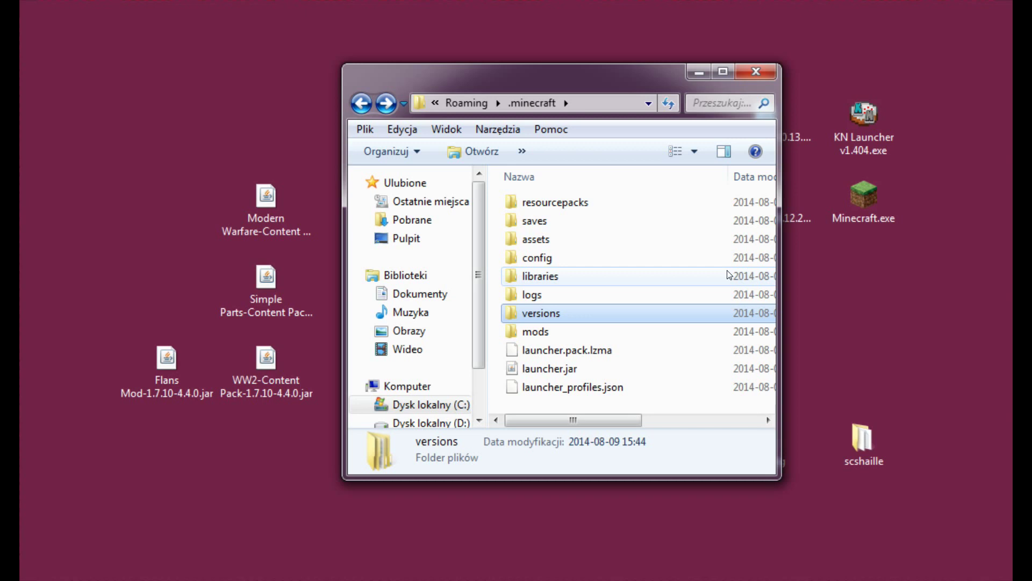
{"action": "double_click", "coordinate": [577, 336]}
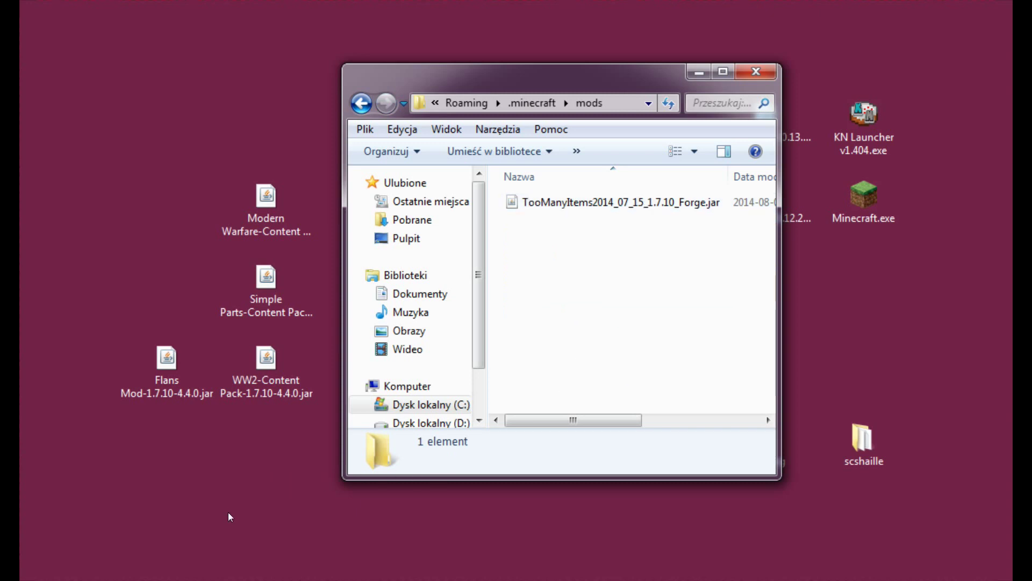
{"action": "left_click_drag", "start_coordinate": [174, 380], "coordinate": [576, 307]}
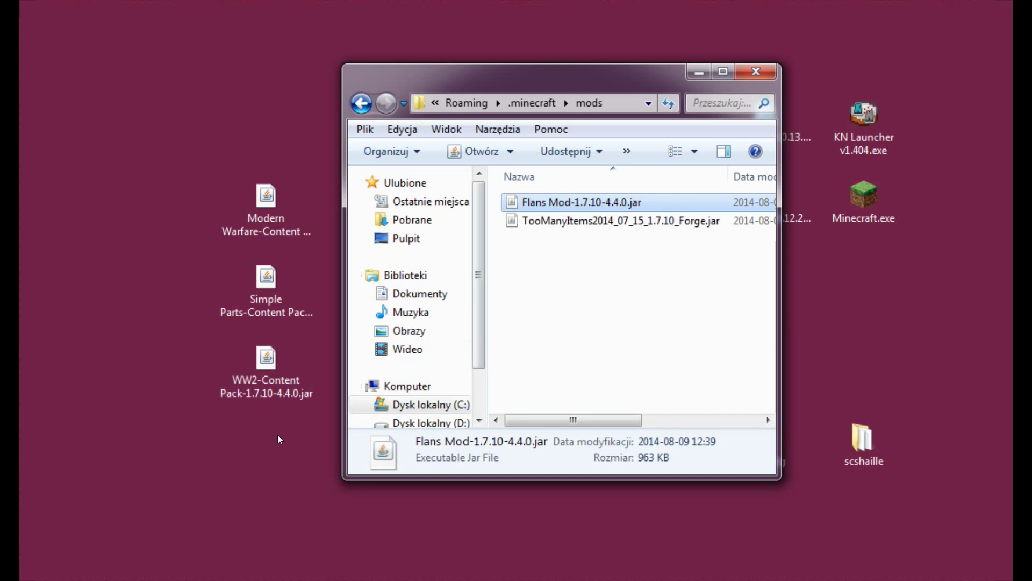
{"action": "left_click_drag", "start_coordinate": [277, 435], "coordinate": [152, 200]}
{"action": "left_click", "coordinate": [152, 200]}
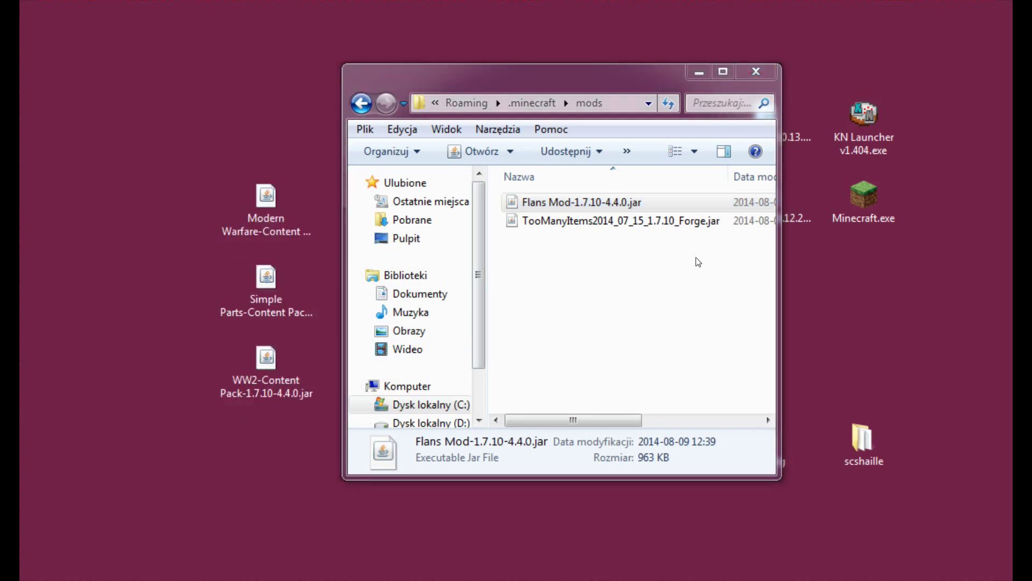
{"action": "left_click", "coordinate": [762, 71]}
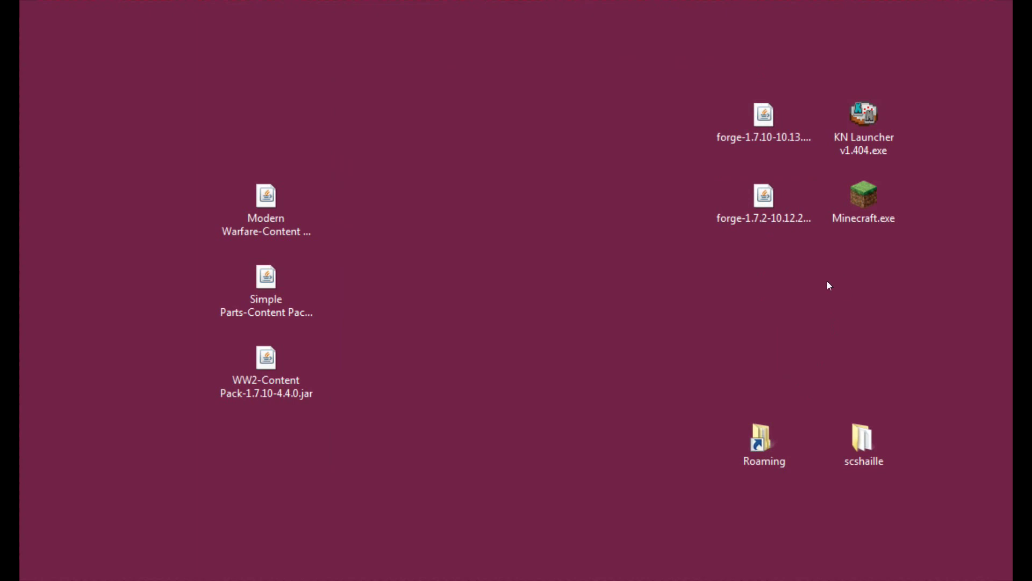
Step: Start the Minecraft launcher, check the Forge profile's selected version without changing it, and launch the game
{"action": "double_click", "coordinate": [871, 202]}
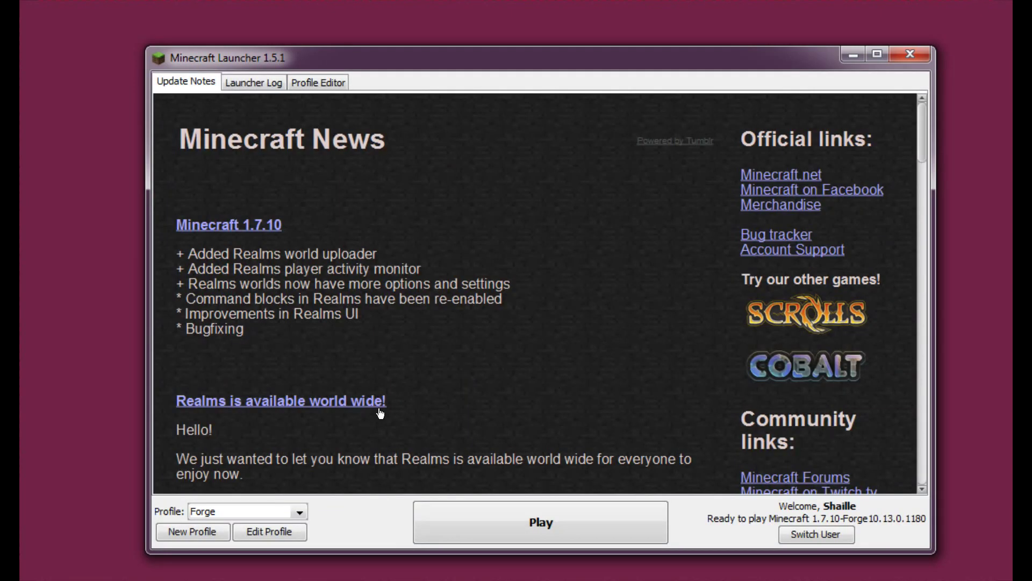
{"action": "left_click", "coordinate": [259, 531]}
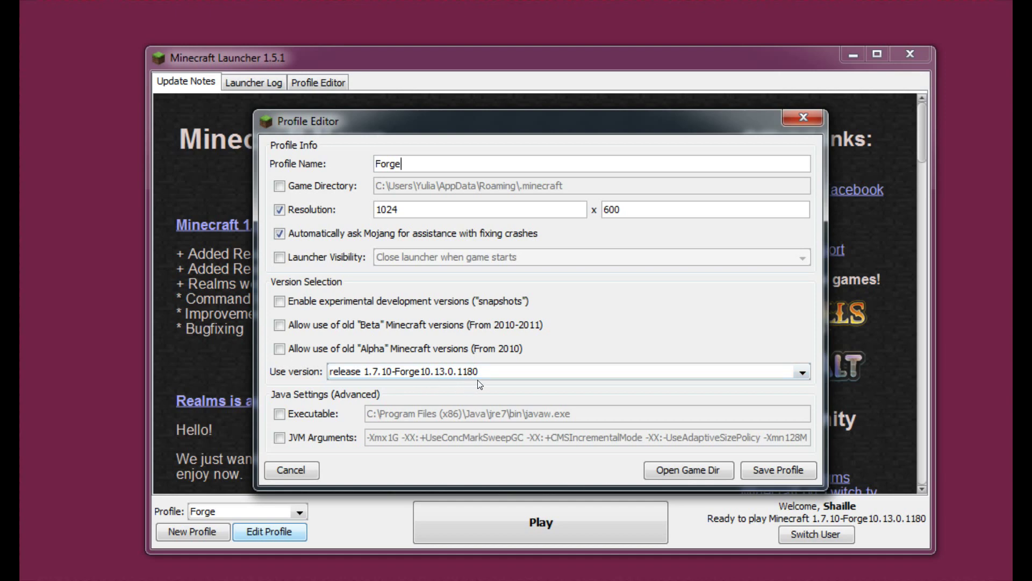
{"action": "left_click", "coordinate": [809, 120]}
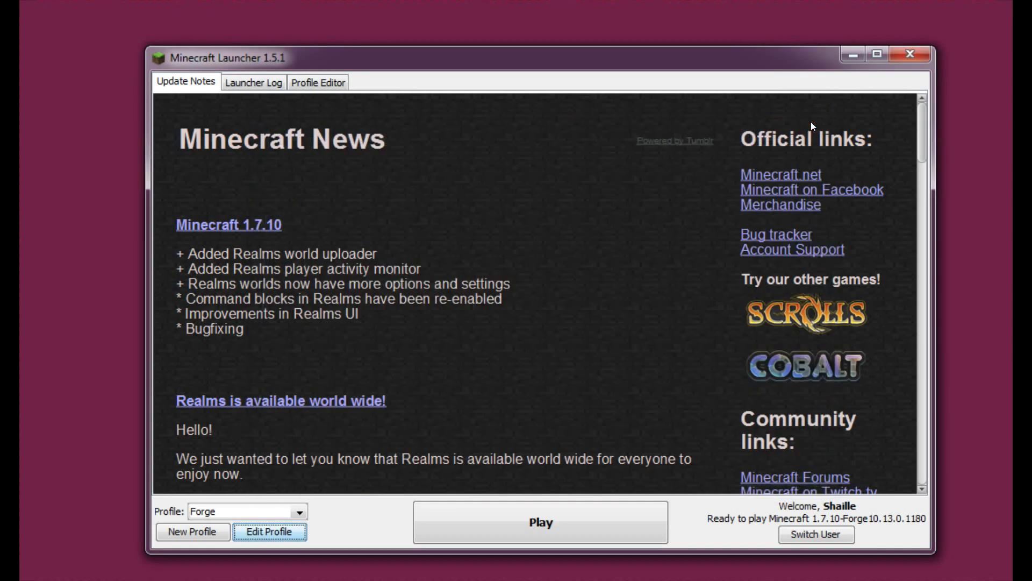
{"action": "left_click", "coordinate": [639, 527]}
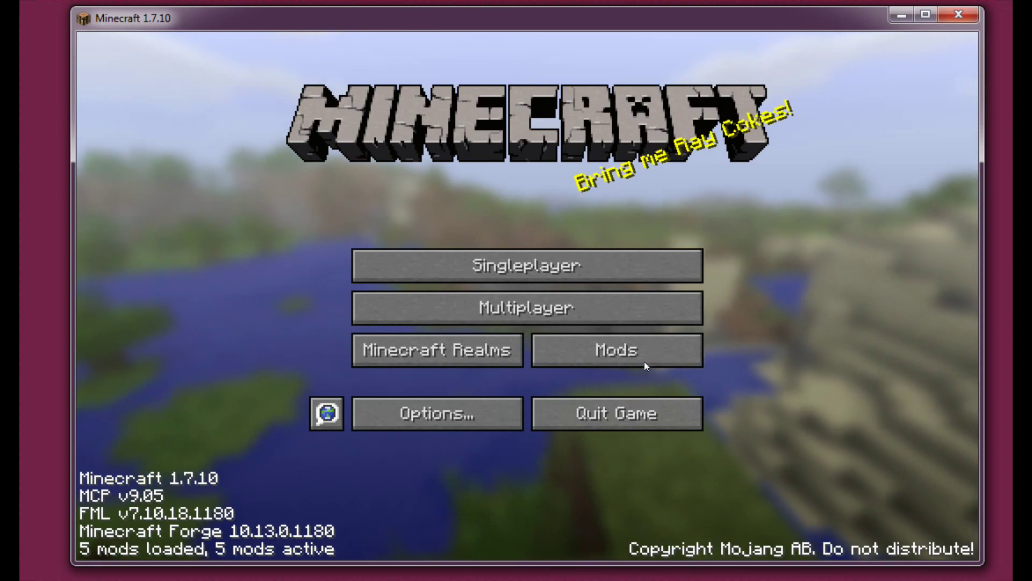
Step: Check the game's mod list for Flan's Mod, view its details, and leave the list
{"action": "left_click", "coordinate": [643, 354]}
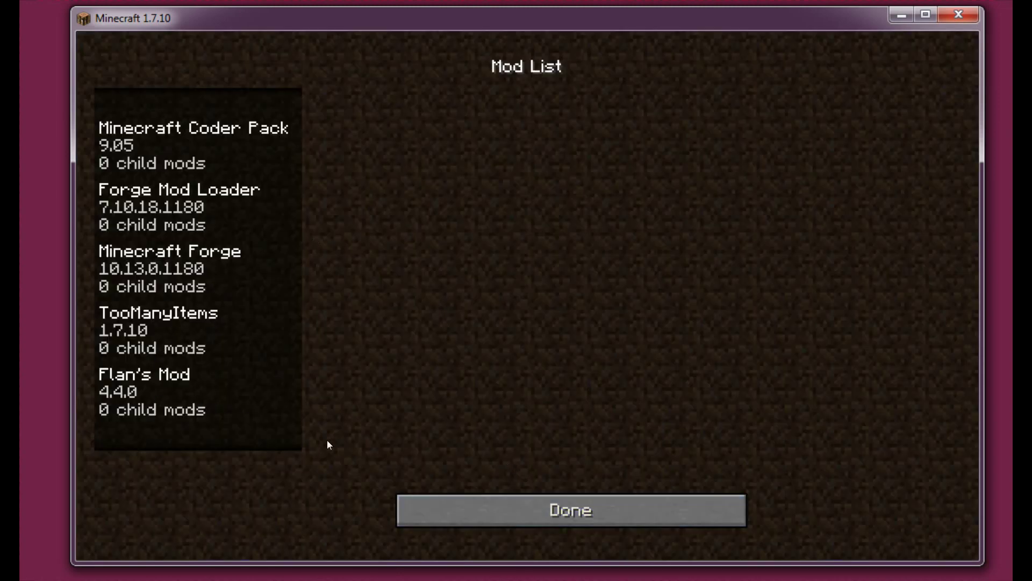
{"action": "left_click", "coordinate": [299, 411]}
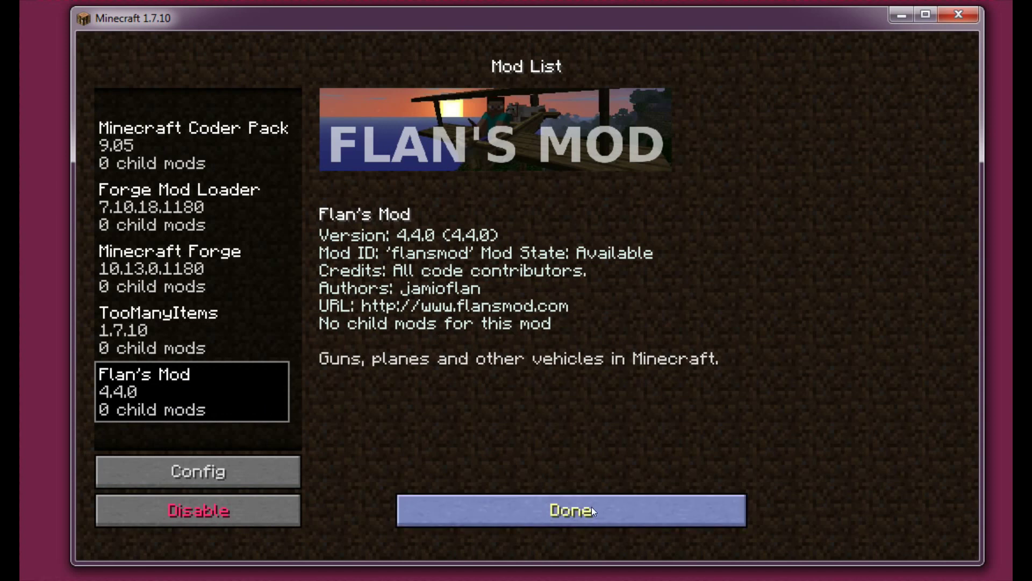
{"action": "left_click", "coordinate": [611, 507]}
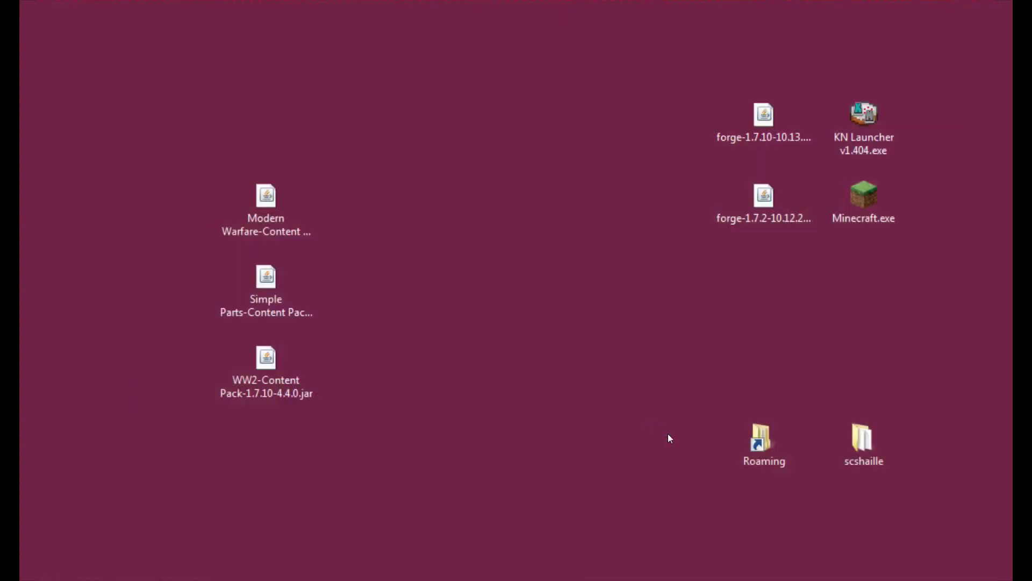
Step: Open the Flan folder inside .minecraft through the desktop's Roaming shortcut, keeping the content pack files visible beside it
{"action": "double_click", "coordinate": [764, 445]}
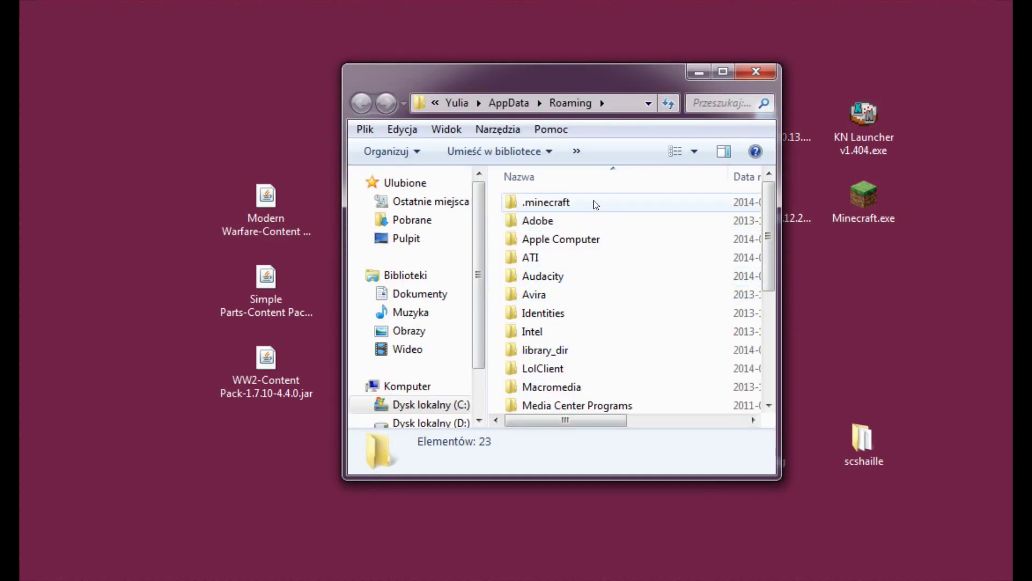
{"action": "double_click", "coordinate": [595, 203]}
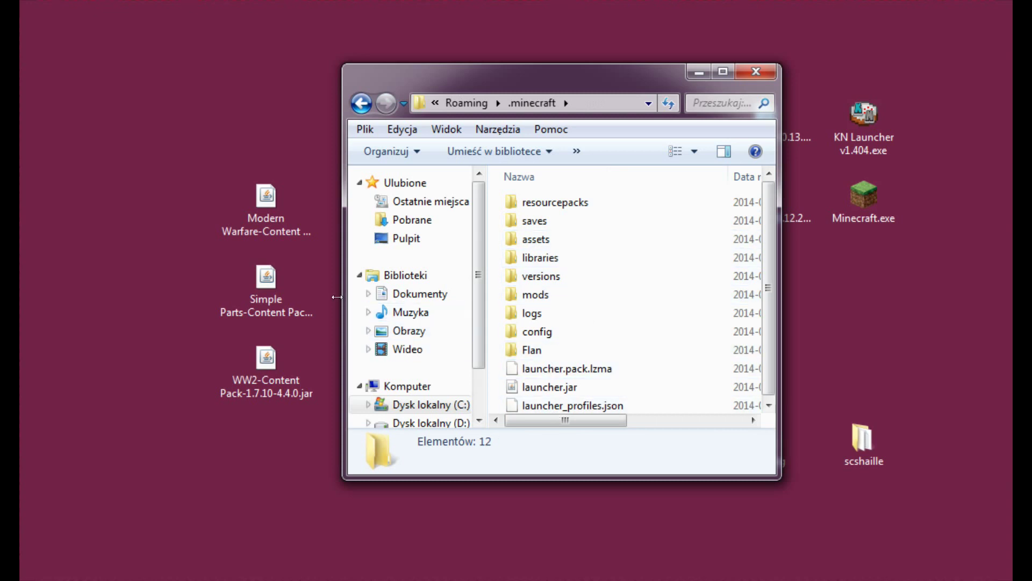
{"action": "left_click_drag", "start_coordinate": [343, 295], "coordinate": [392, 294]}
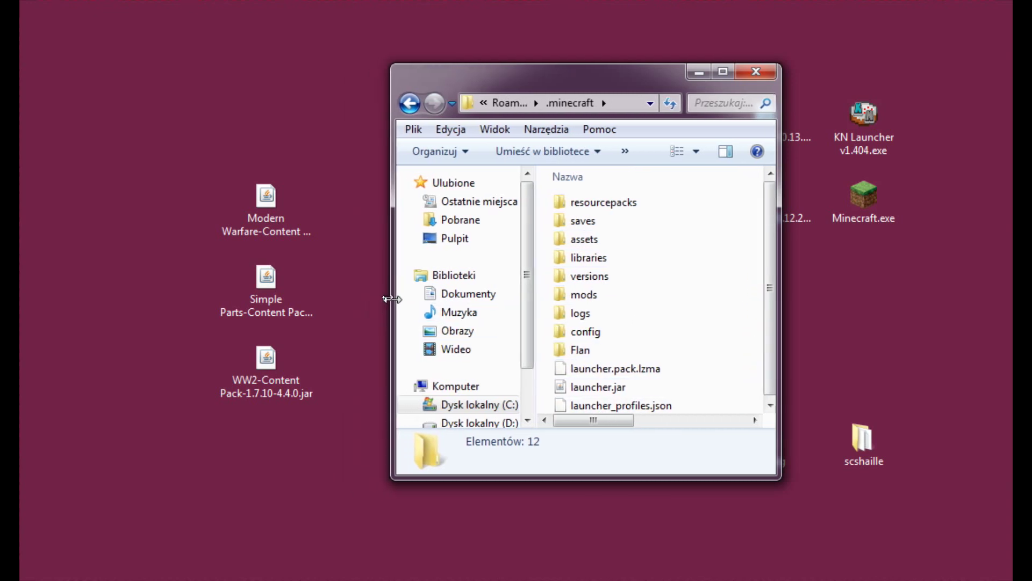
{"action": "double_click", "coordinate": [559, 351]}
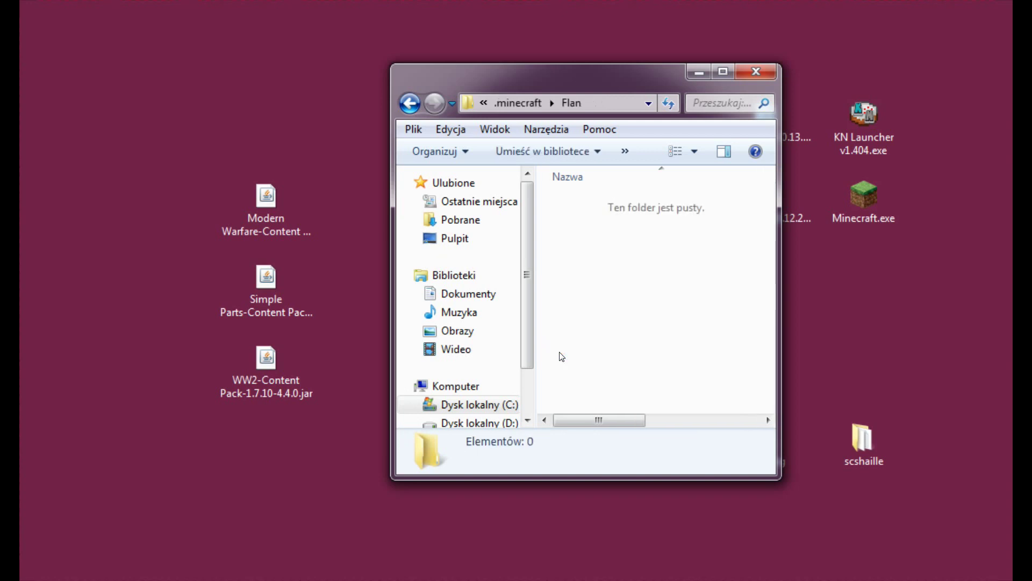
Step: Move the Modern Warfare, Simple Parts and WW2 content pack JAR files into the Flan folder, check them, and close the window
{"action": "left_click_drag", "start_coordinate": [338, 435], "coordinate": [559, 215]}
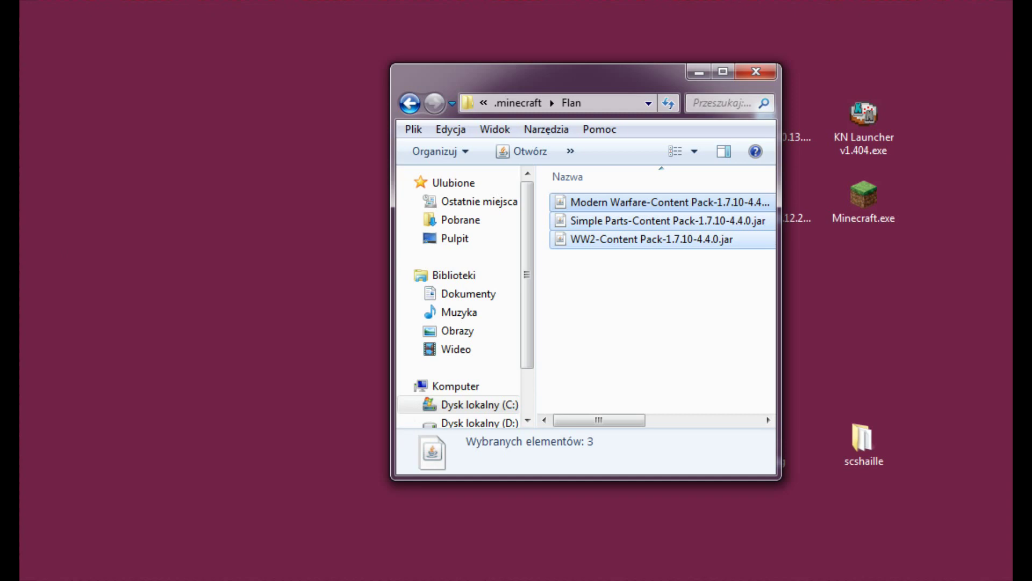
{"action": "left_click_drag", "start_coordinate": [391, 269], "coordinate": [251, 269]}
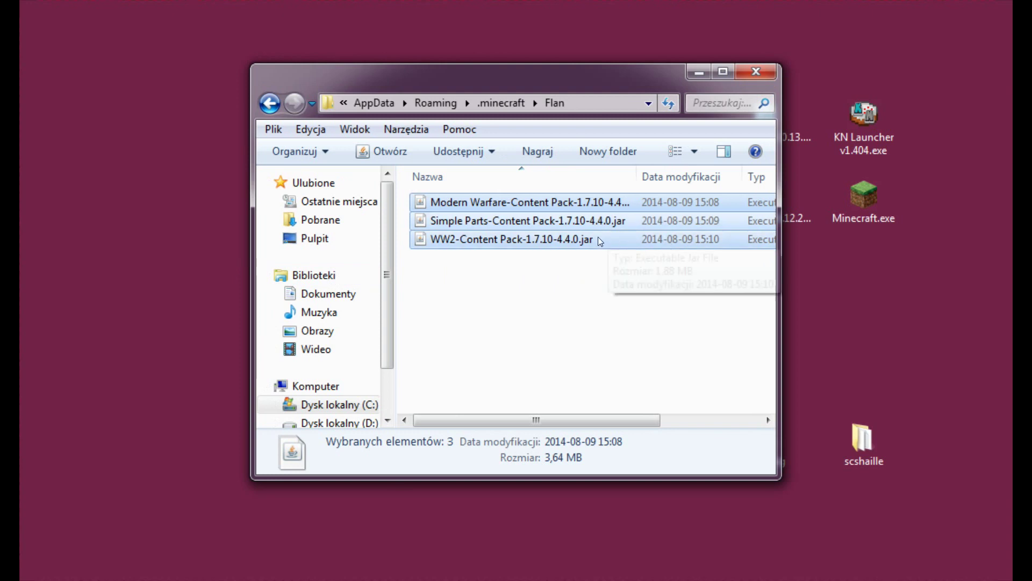
{"action": "left_click_drag", "start_coordinate": [245, 236], "coordinate": [119, 235]}
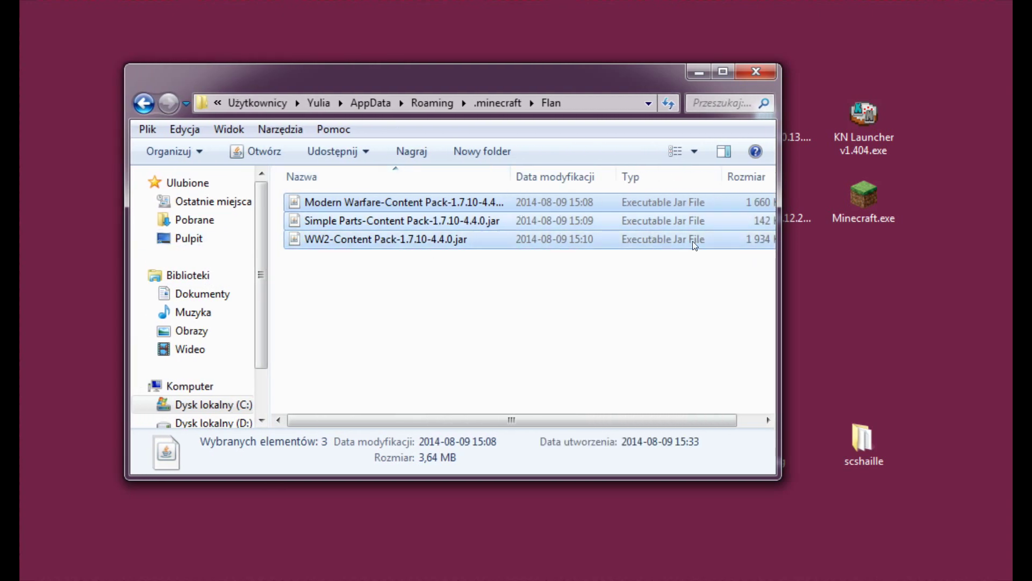
{"action": "left_click", "coordinate": [757, 74]}
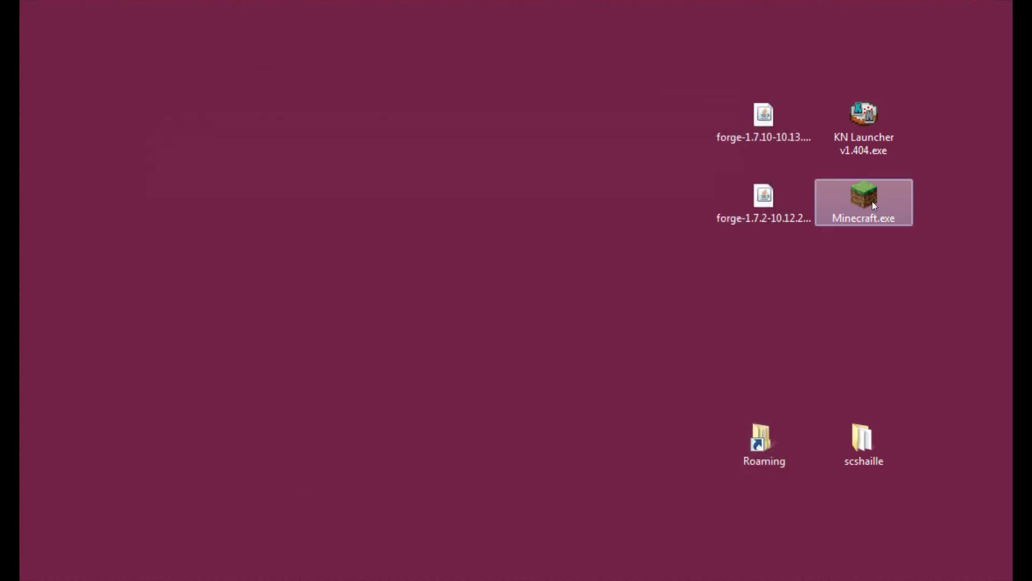
Step: Start the Minecraft launcher again and launch the game with the Forge profile to load the content packs
{"action": "double_click", "coordinate": [872, 200]}
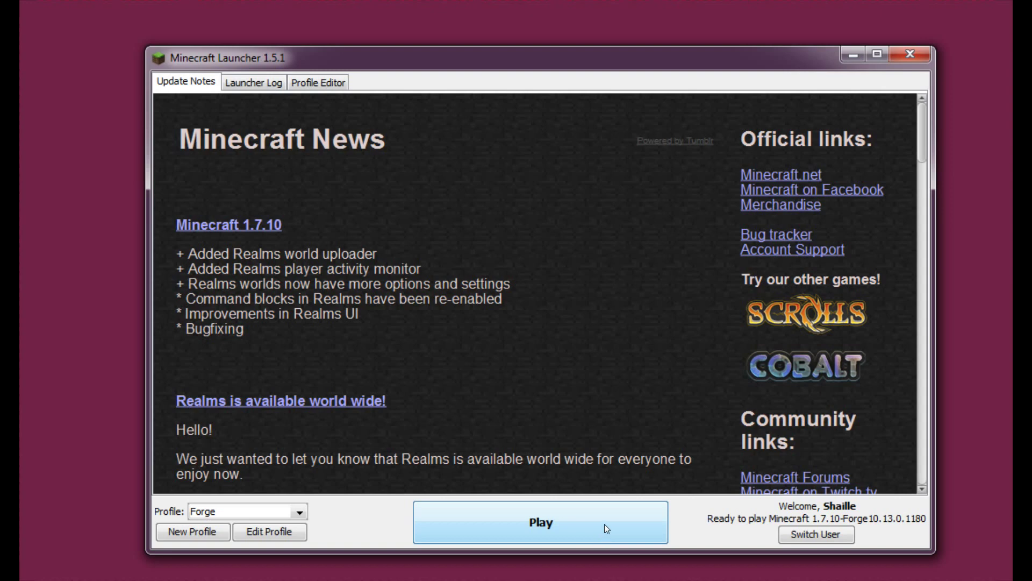
{"action": "left_click", "coordinate": [604, 524]}
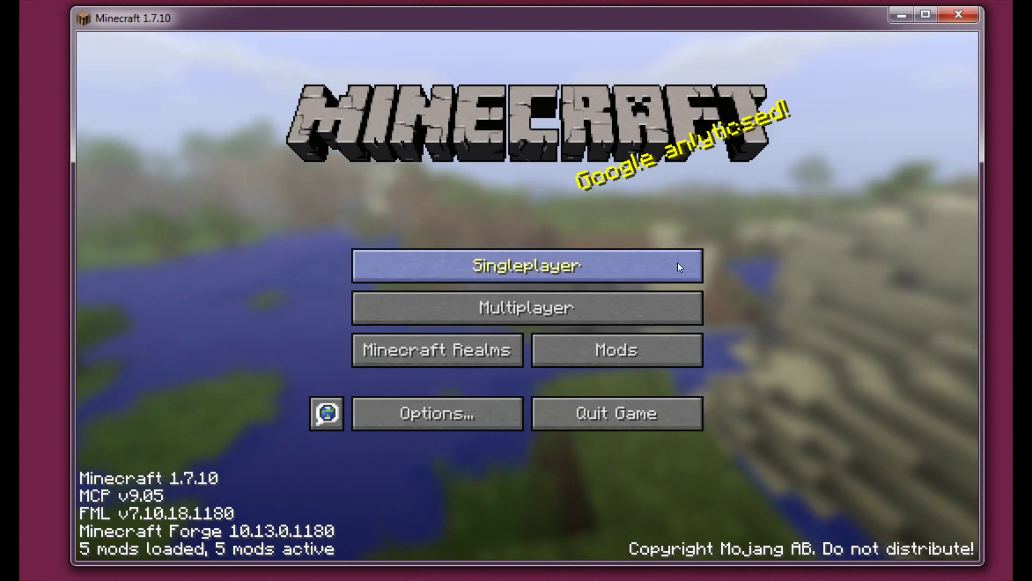
Step: Create a new singleplayer world in Survival mode with the default name and cheats allowed
{"action": "left_click", "coordinate": [629, 269]}
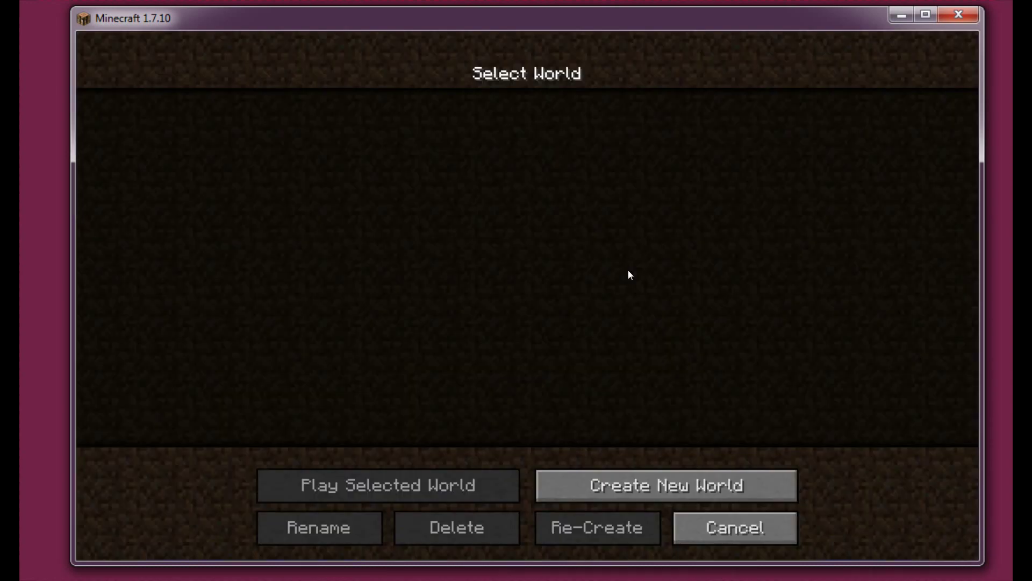
{"action": "left_click", "coordinate": [679, 488]}
{"action": "left_click", "coordinate": [476, 366]}
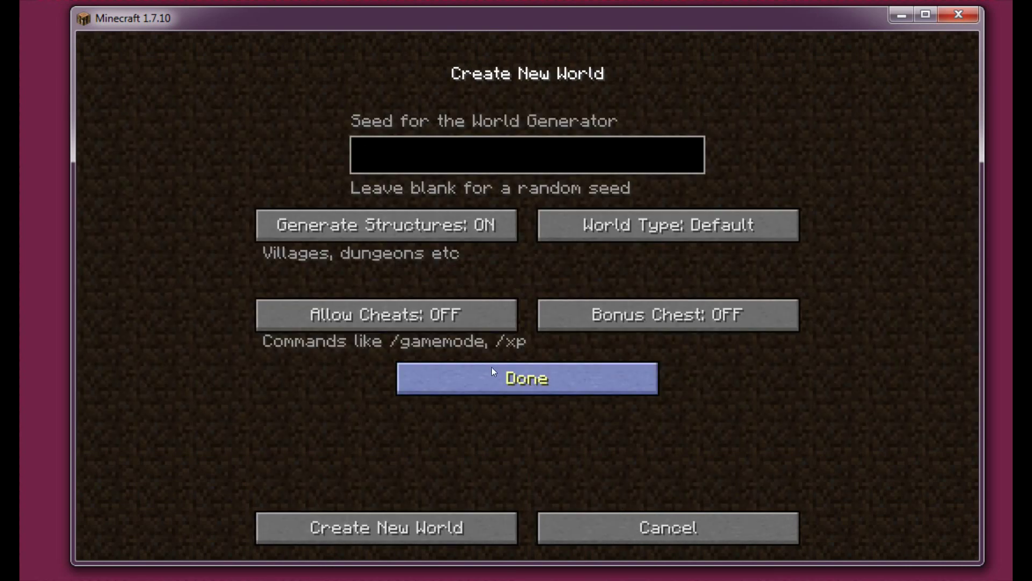
{"action": "left_click", "coordinate": [459, 321]}
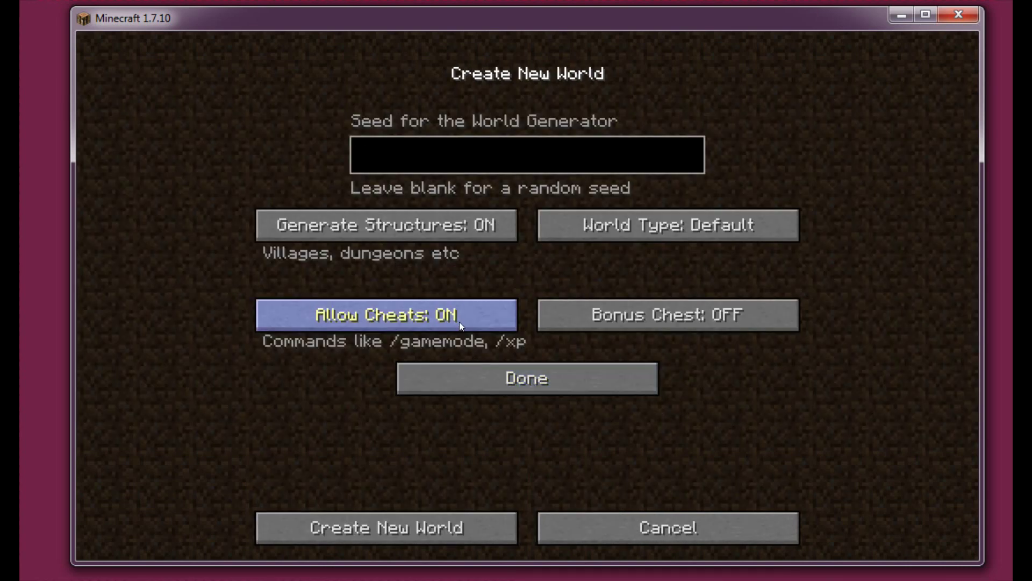
{"action": "left_click", "coordinate": [501, 376]}
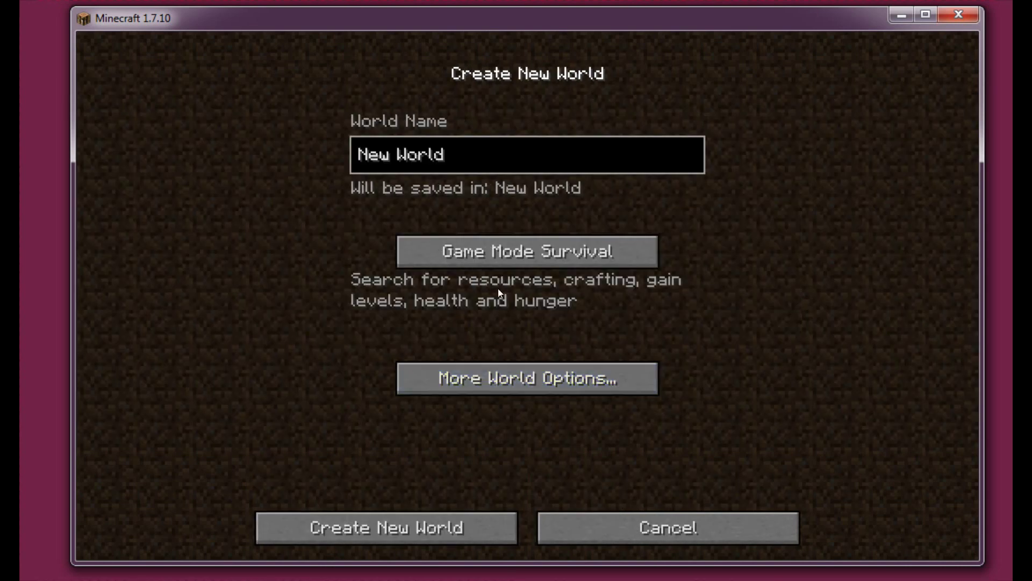
{"action": "left_click", "coordinate": [481, 538]}
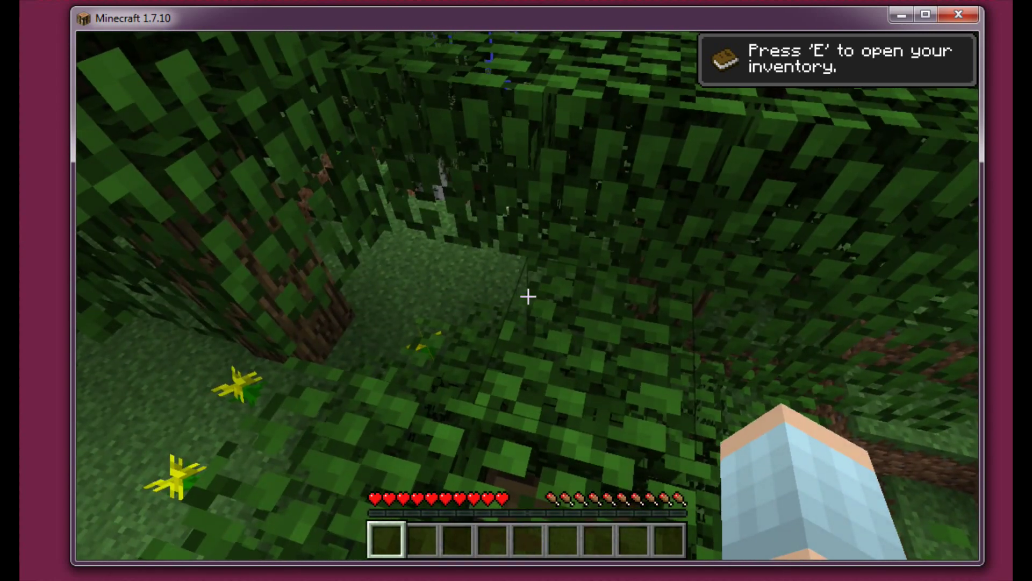
Step: Examine the inventory's item list pages 6 to 8 for the content packs' ammo, guns, vehicles and armour, and close the inventory
{"action": "key", "text": "e"}
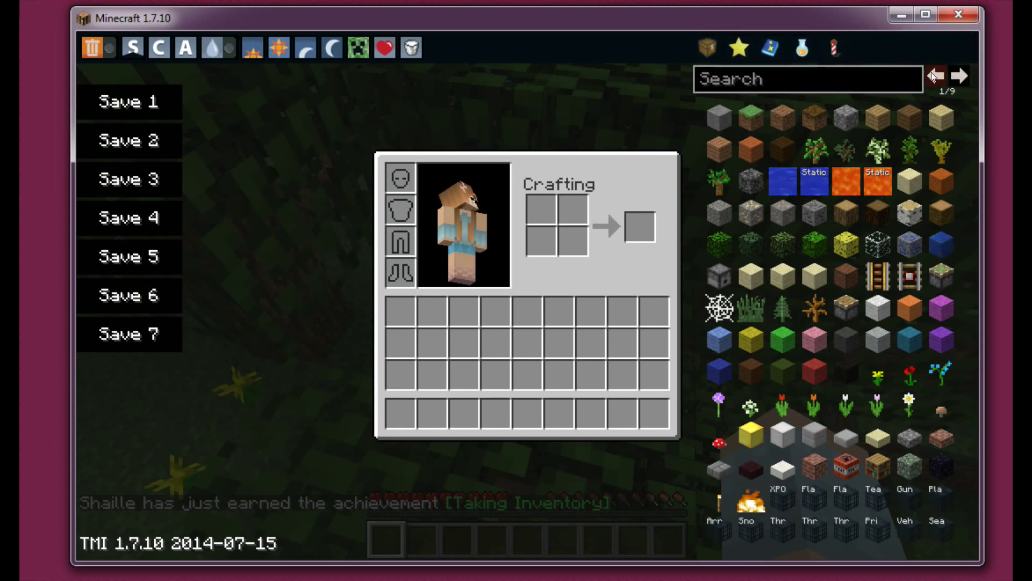
{"action": "left_click", "coordinate": [932, 72]}
{"action": "left_click", "coordinate": [930, 72]}
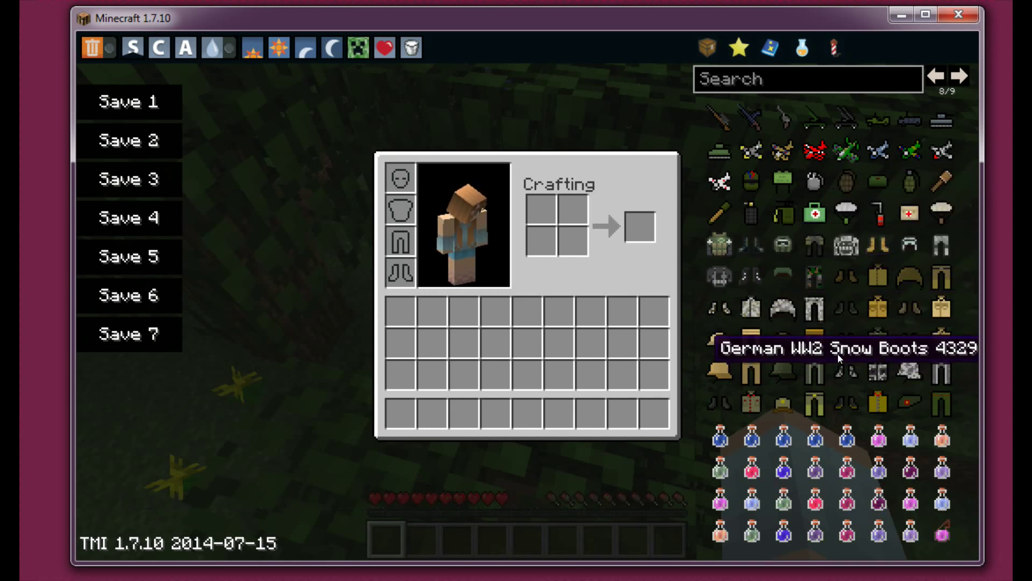
{"action": "left_click", "coordinate": [930, 76]}
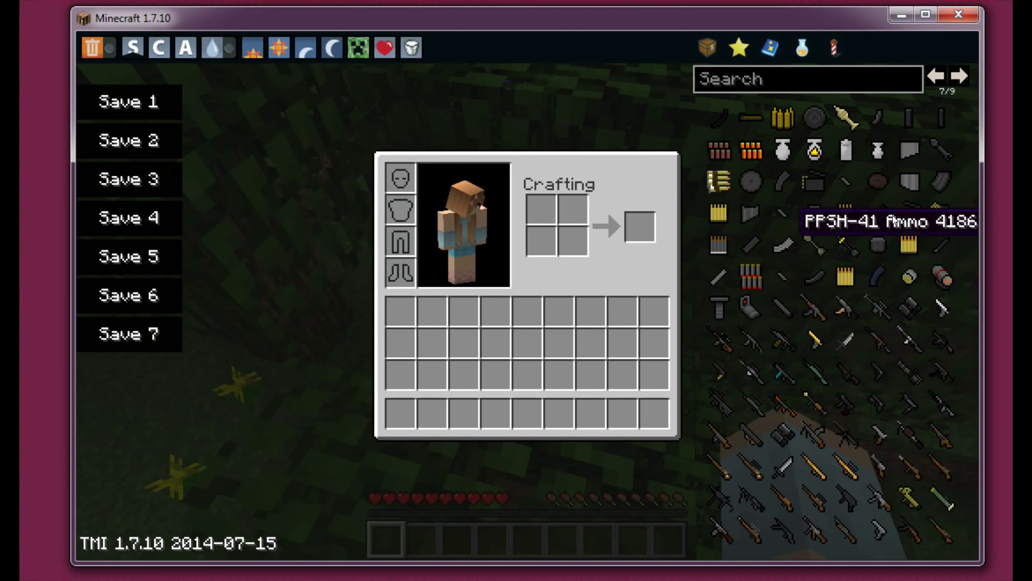
{"action": "left_click", "coordinate": [959, 76]}
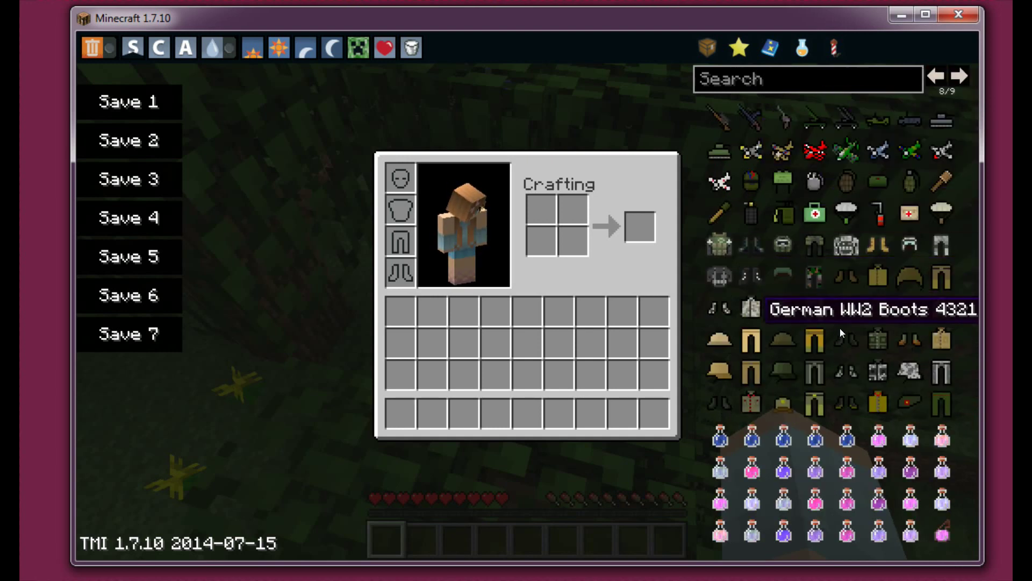
{"action": "left_click", "coordinate": [945, 77]}
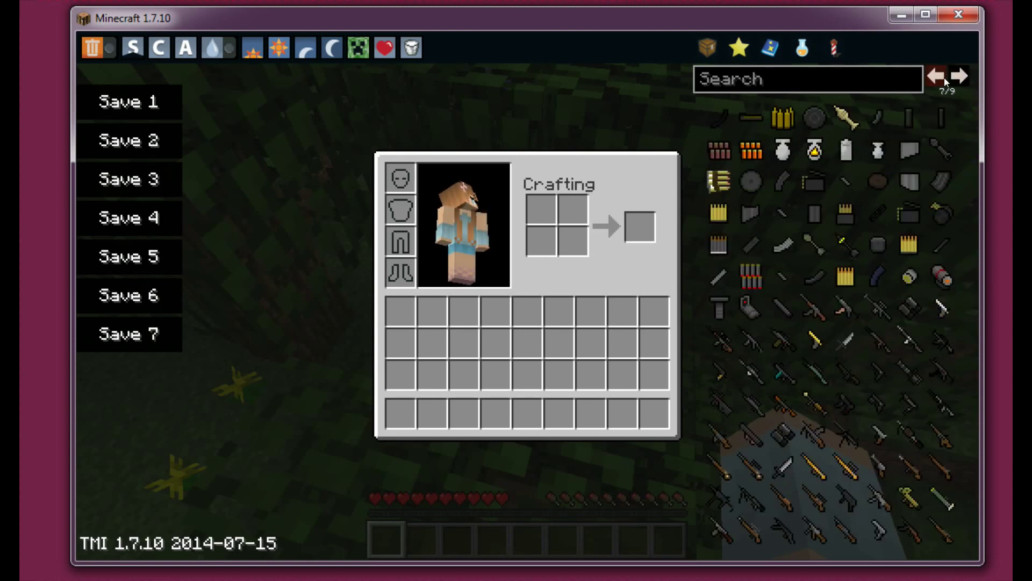
{"action": "left_click", "coordinate": [935, 78]}
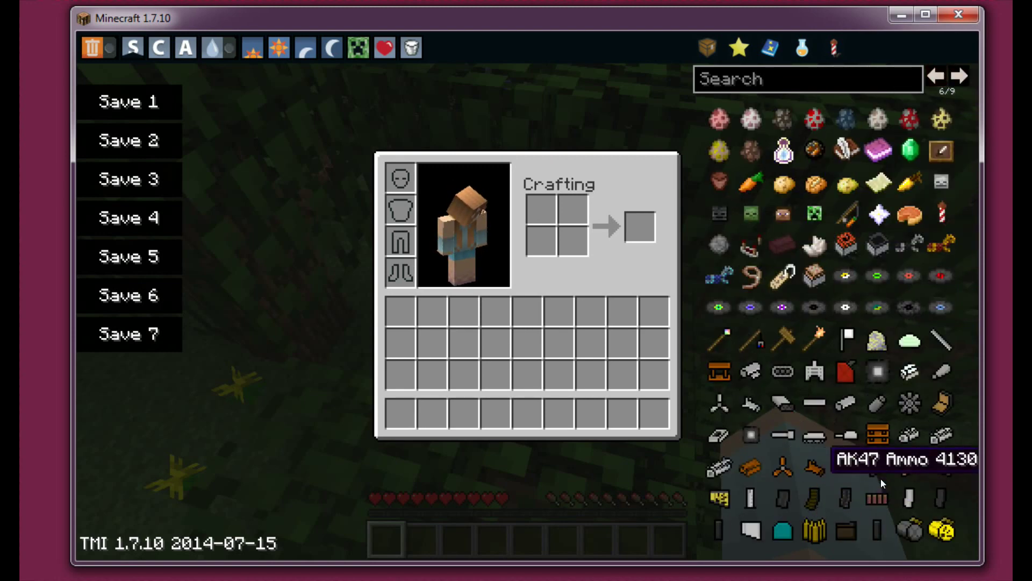
{"action": "key", "text": "e"}
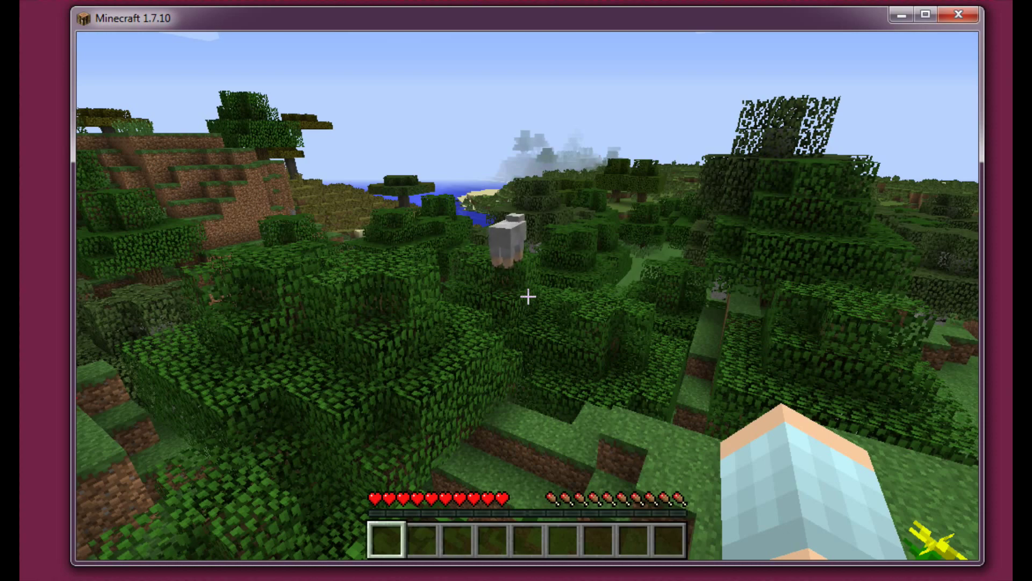
Step: Walk the character forward and change the camera to a third-person view
{"action": "key", "text": "w"}
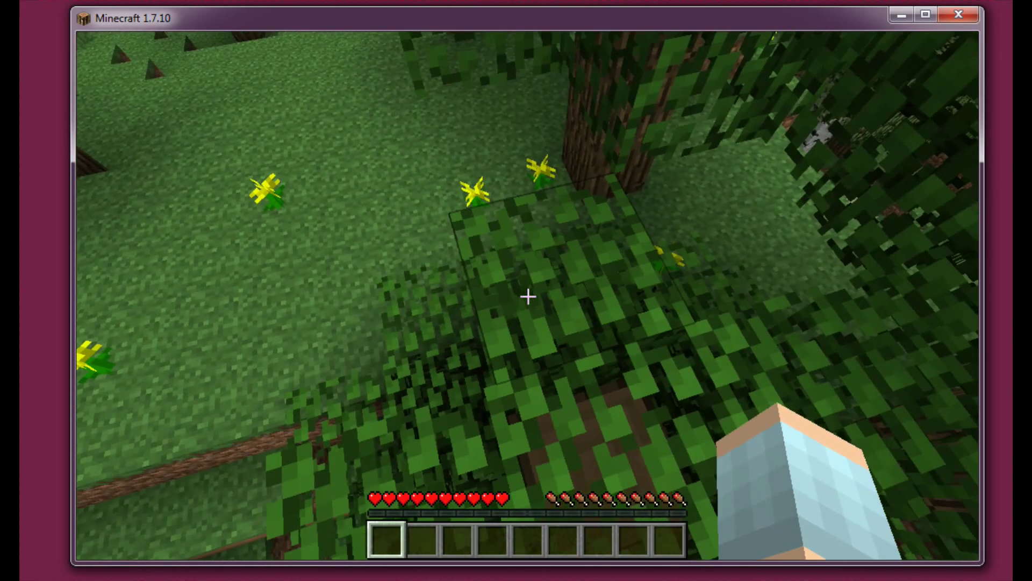
{"action": "key", "text": "F5"}
{"action": "key", "text": "F5"}
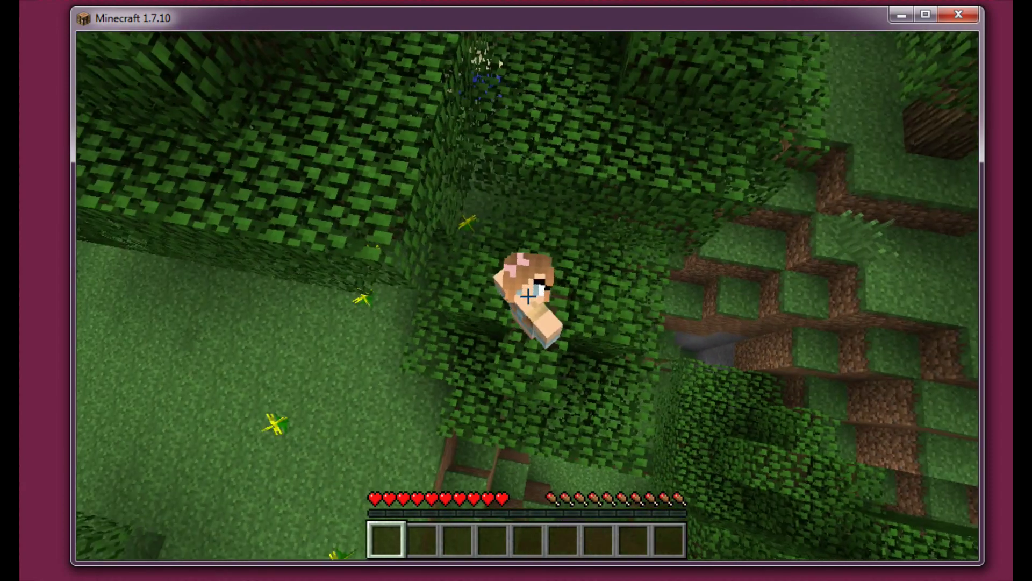